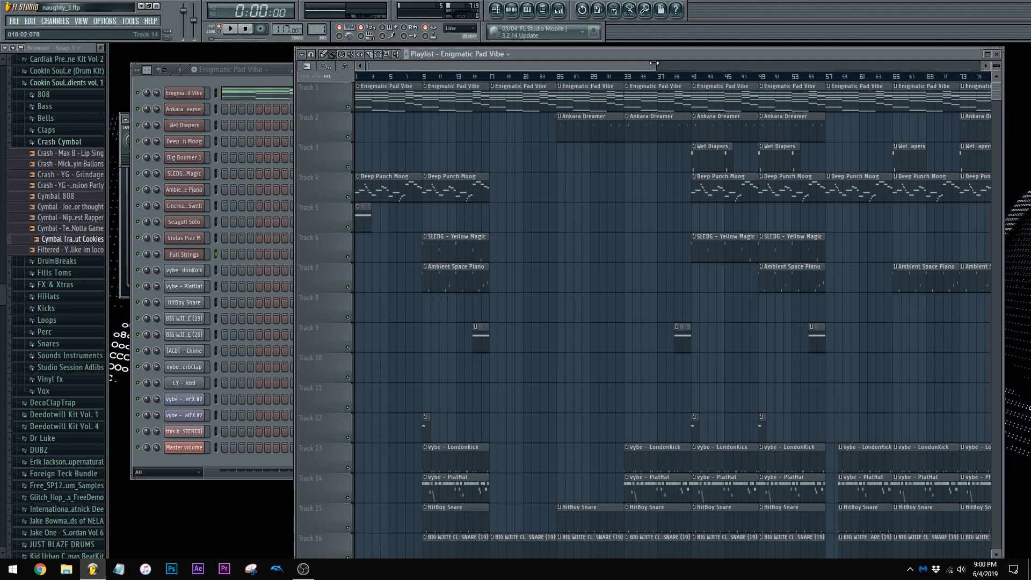
Open the Enigmatic Pad Vibe channel's Omnisphere instrument, inspect layers A and B, and return to its main page
{"action": "left_click_drag", "start_coordinate": [654, 64], "coordinate": [932, 65]}
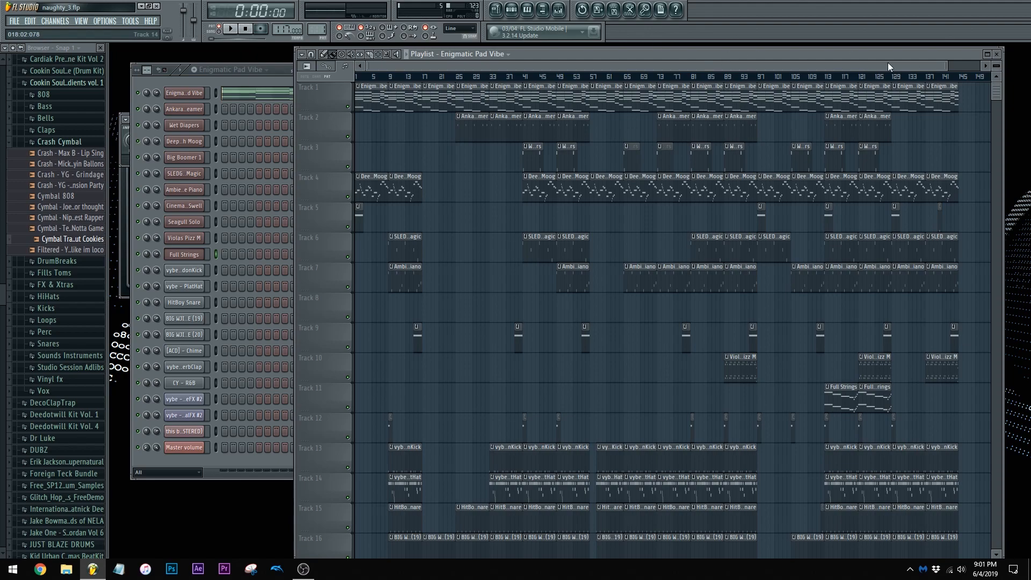
{"action": "left_click_drag", "start_coordinate": [941, 64], "coordinate": [782, 65]}
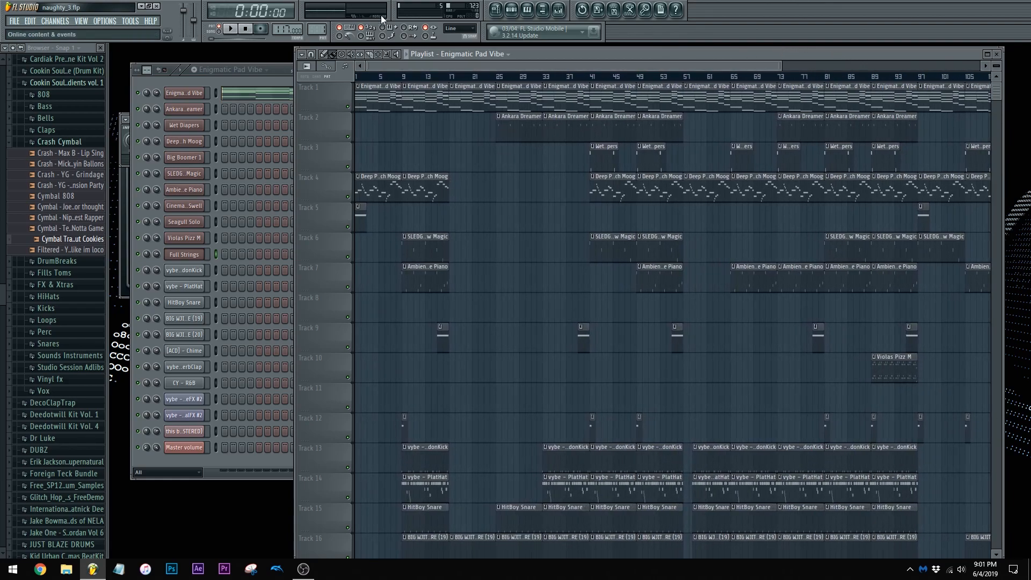
{"action": "left_click", "coordinate": [286, 79]}
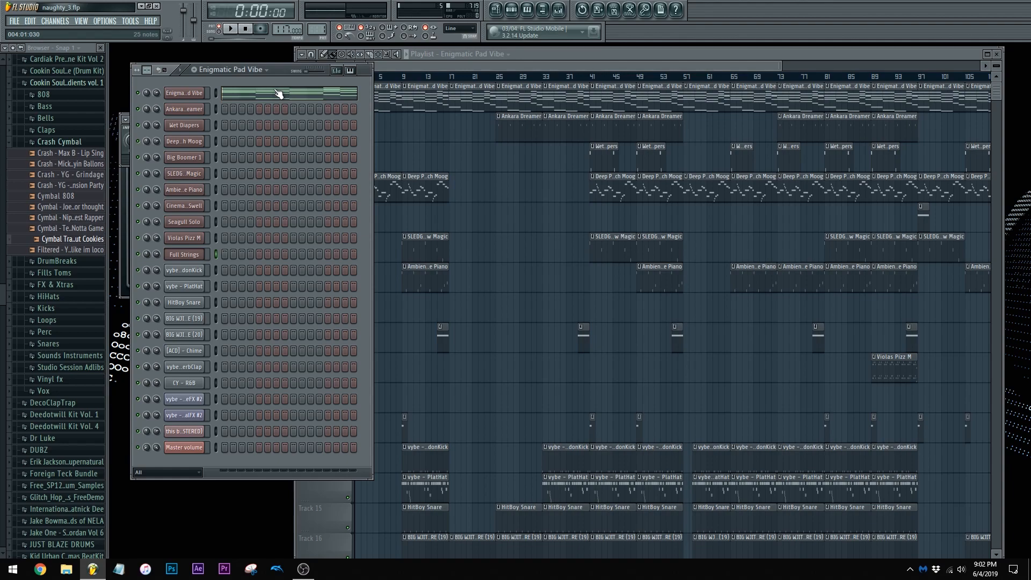
{"action": "left_click", "coordinate": [186, 93]}
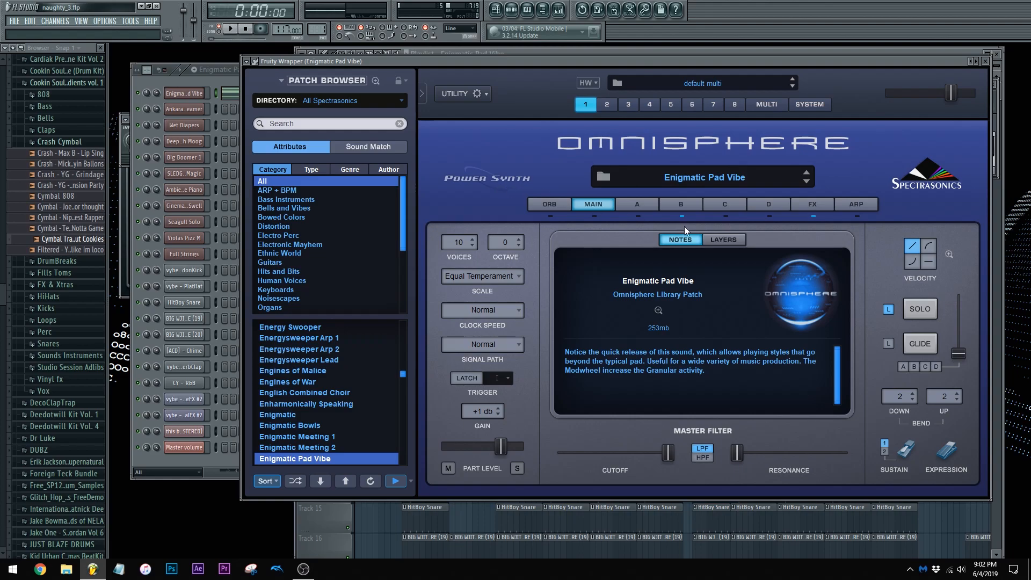
{"action": "left_click", "coordinate": [652, 204]}
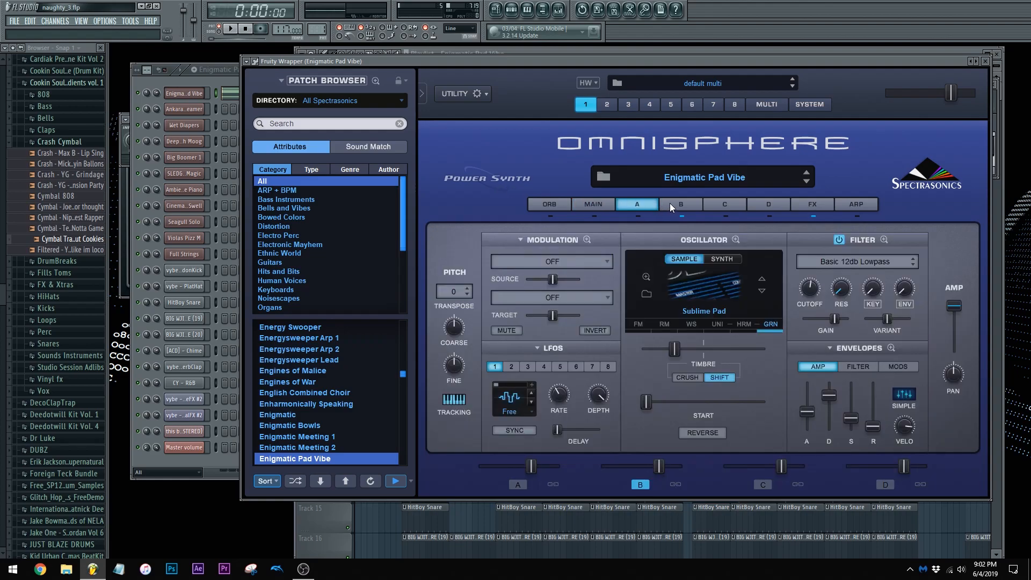
{"action": "left_click", "coordinate": [670, 203]}
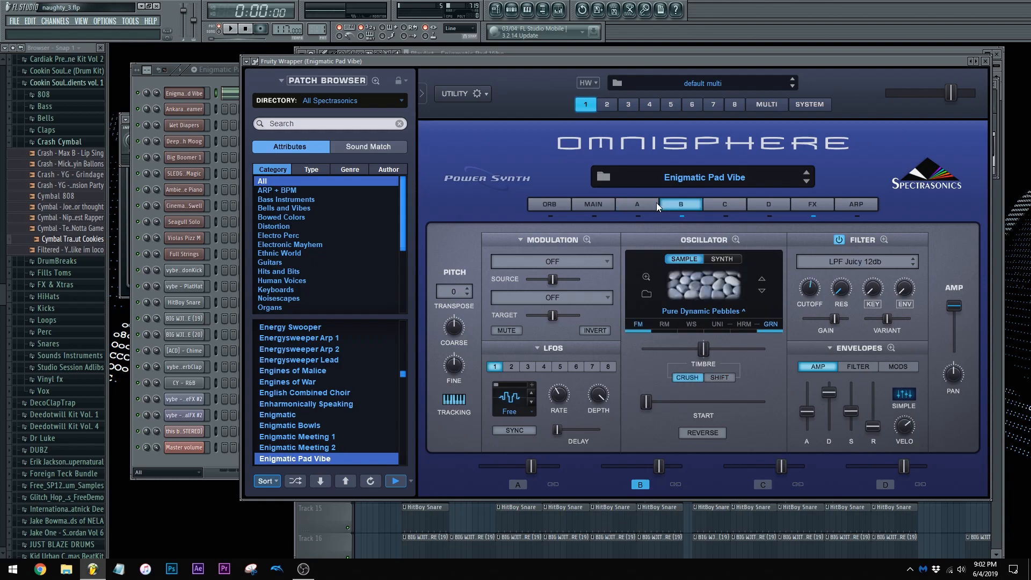
{"action": "left_click", "coordinate": [607, 203]}
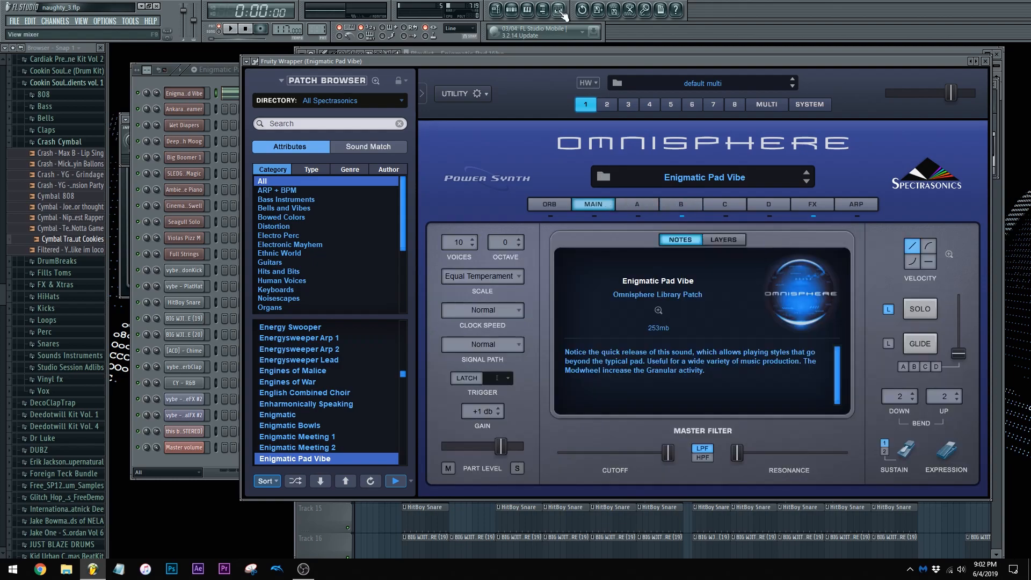
Show the mixer and play the Enigmatic Pad Vibe pattern on its own
{"action": "left_click", "coordinate": [560, 12]}
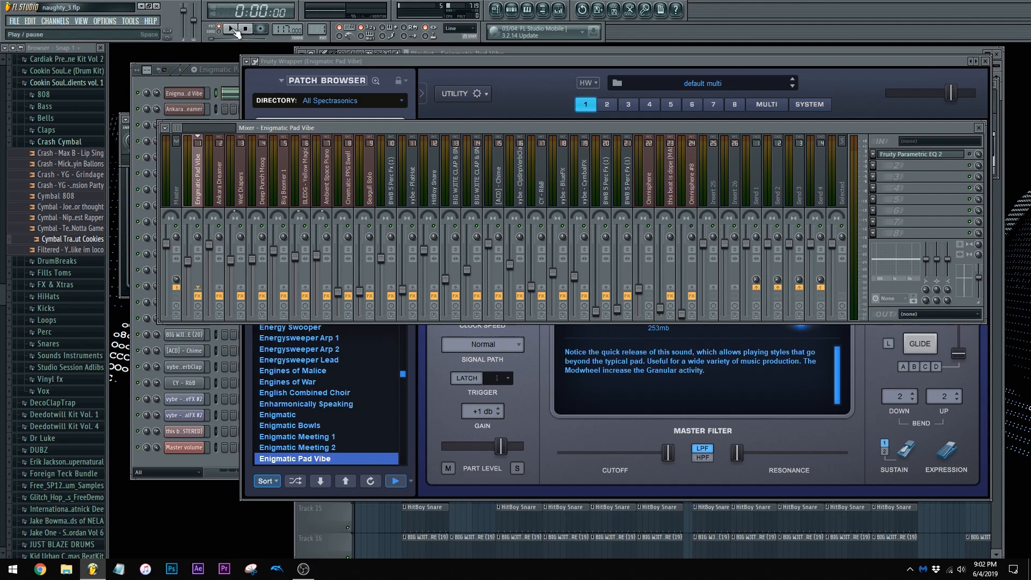
{"action": "left_click", "coordinate": [232, 29]}
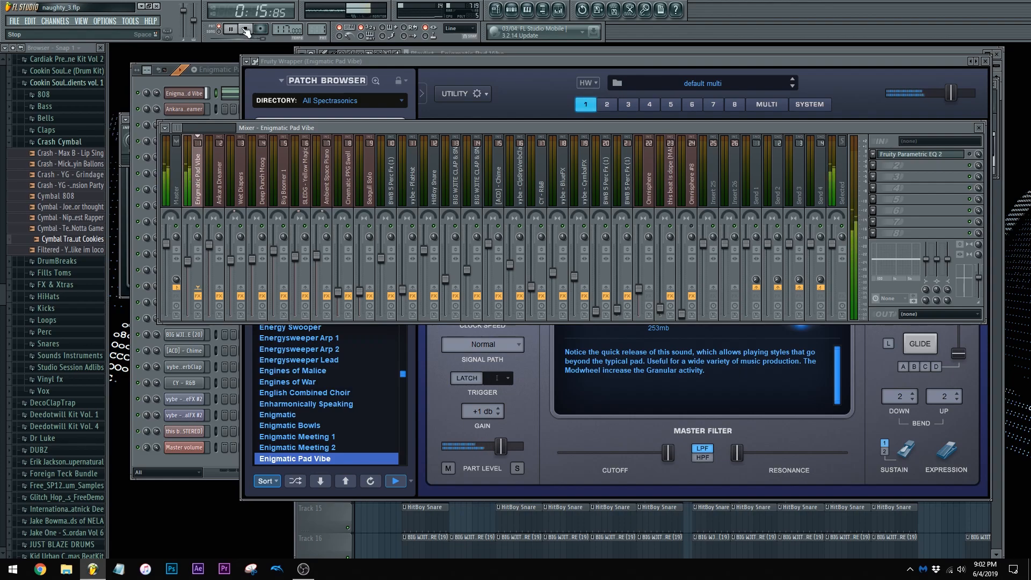
{"action": "left_click", "coordinate": [245, 30]}
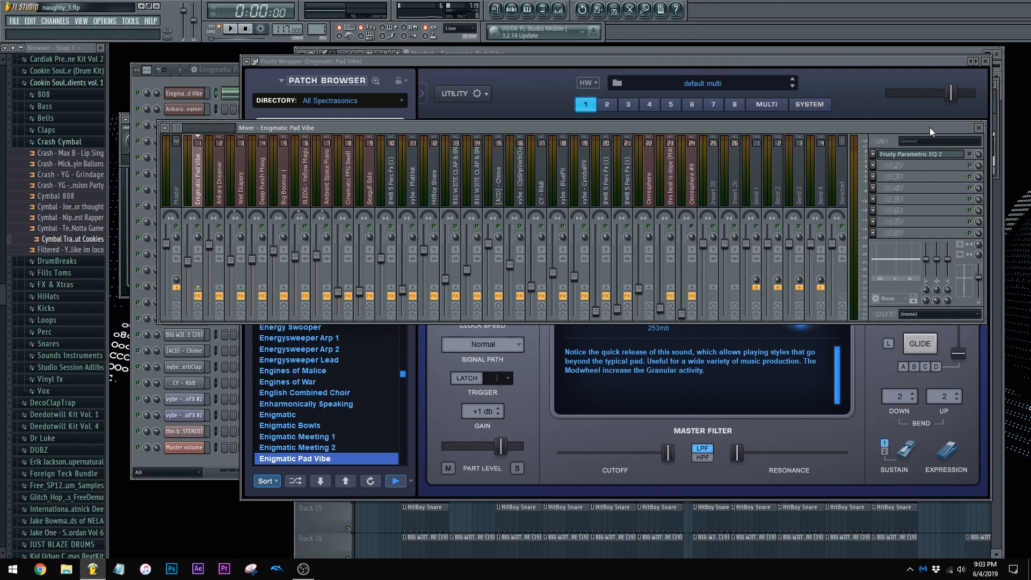
Open Fruity Parametric EQ 2 on the Enigmatic Pad Vibe mixer track and watch its curve while playing the pattern
{"action": "left_click", "coordinate": [936, 156]}
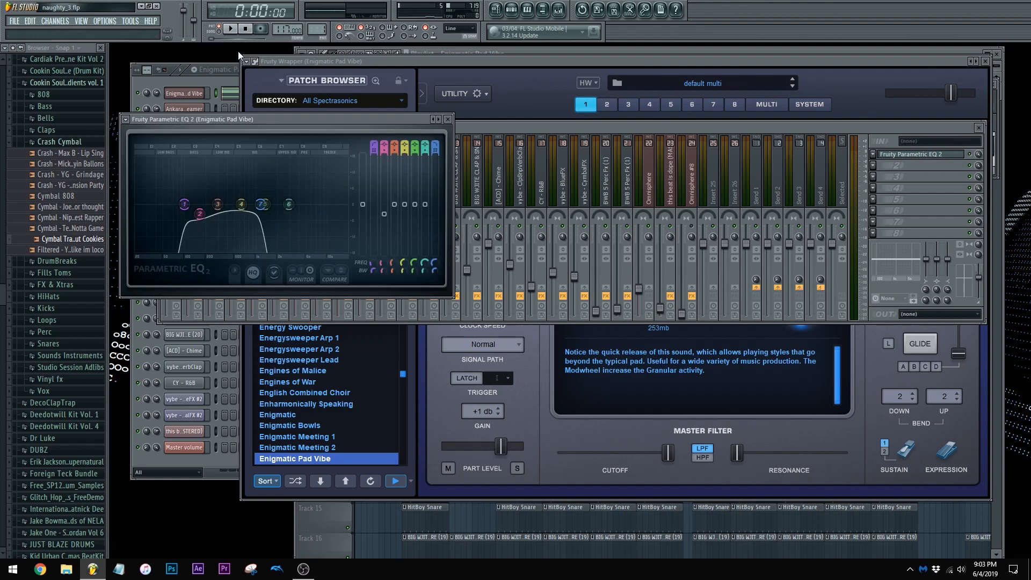
{"action": "left_click", "coordinate": [232, 29]}
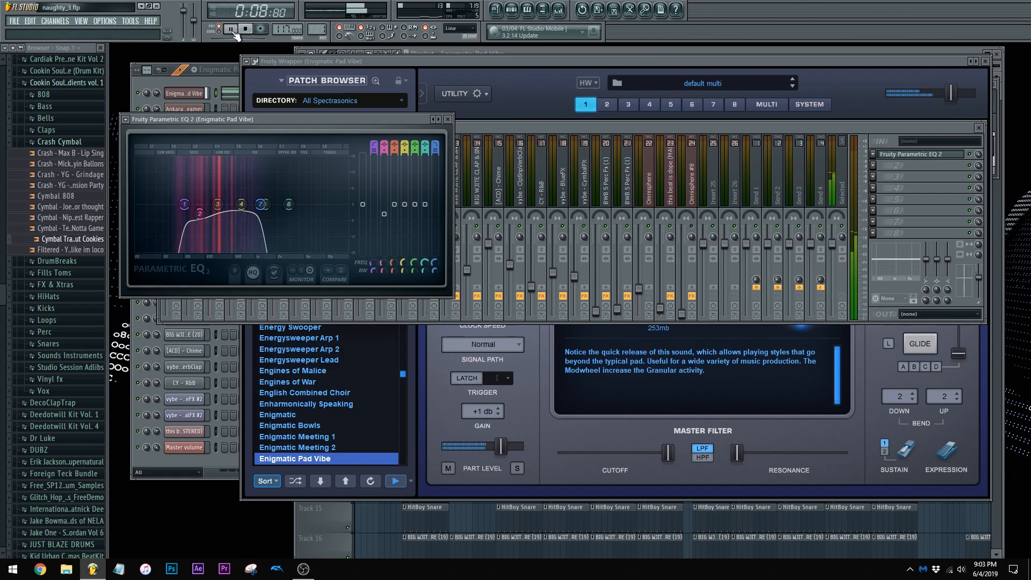
{"action": "left_click", "coordinate": [234, 35]}
Examine the Enigmatic Pad Vibe chord notes in the piano roll and close it
{"action": "left_click", "coordinate": [221, 82]}
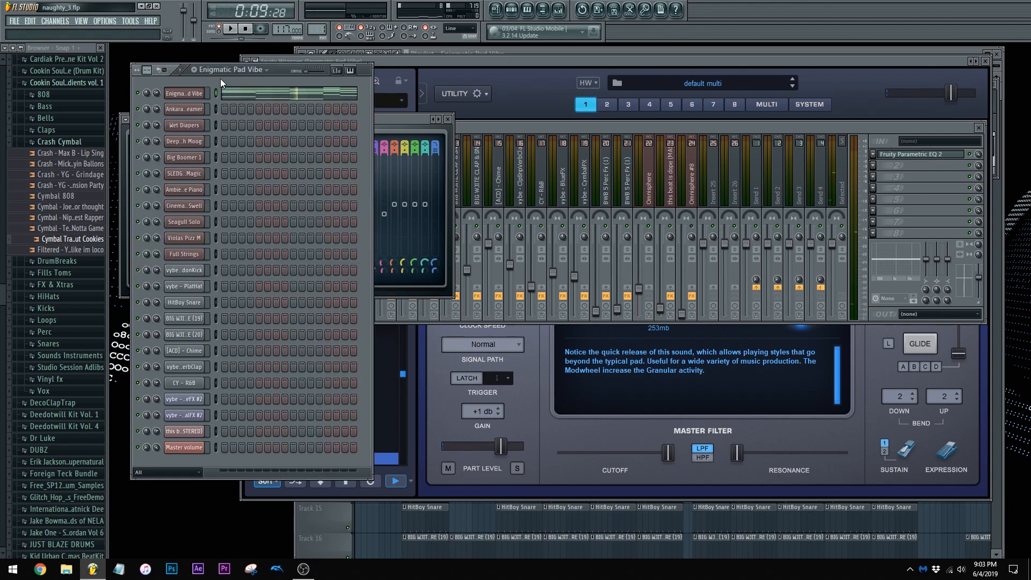
{"action": "left_click", "coordinate": [302, 83]}
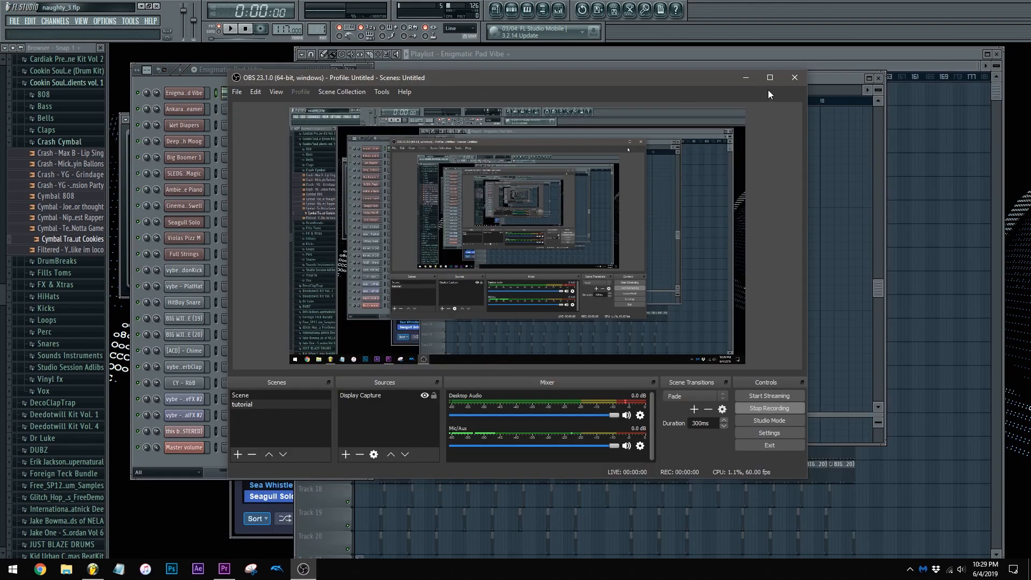
{"action": "left_click", "coordinate": [749, 76]}
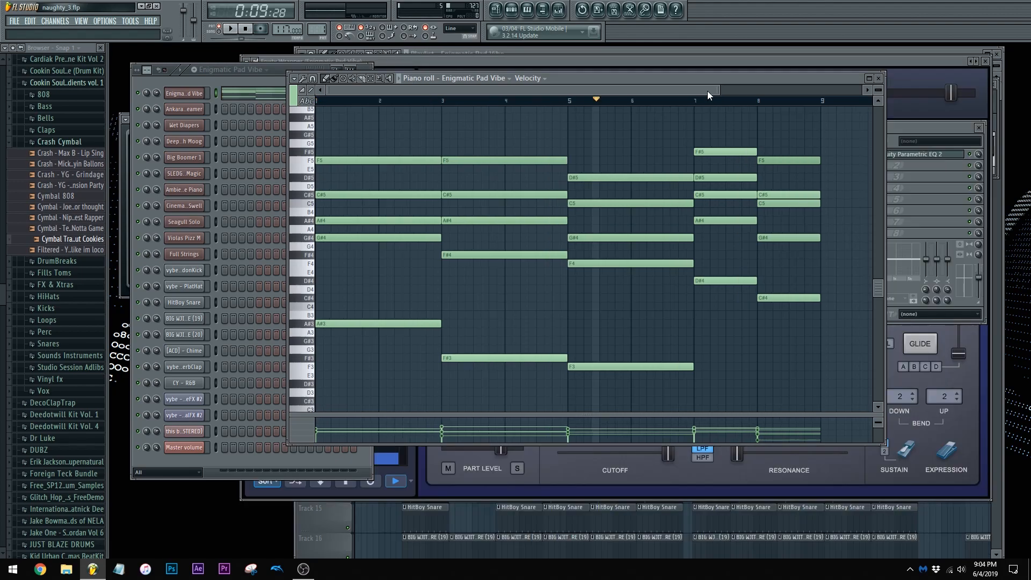
{"action": "left_click", "coordinate": [878, 78]}
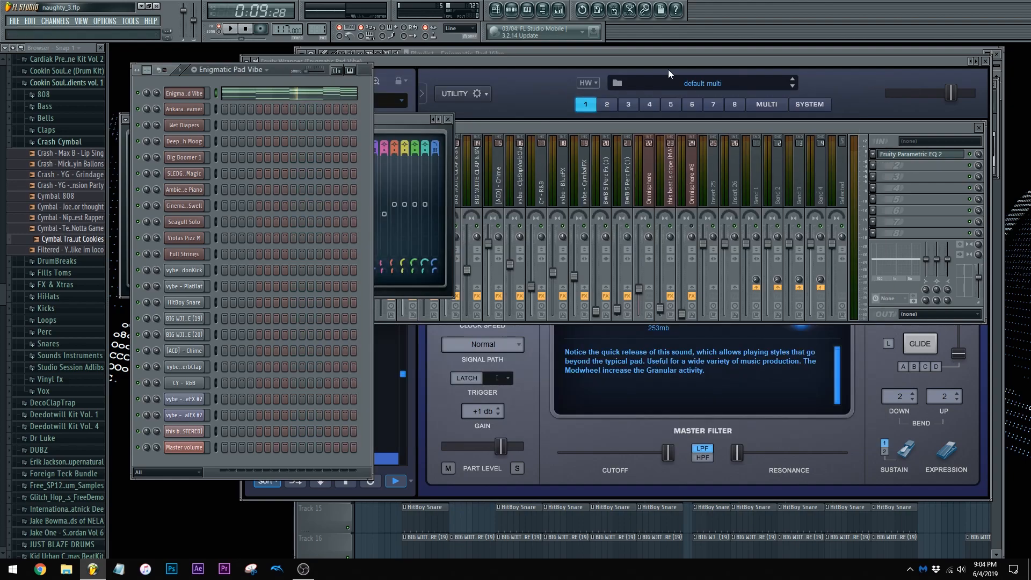
Switch from the Enigmatic Pad Vibe pattern to Ankara Dreamer and open that channel's Omnisphere instrument
{"action": "left_click", "coordinate": [582, 51]}
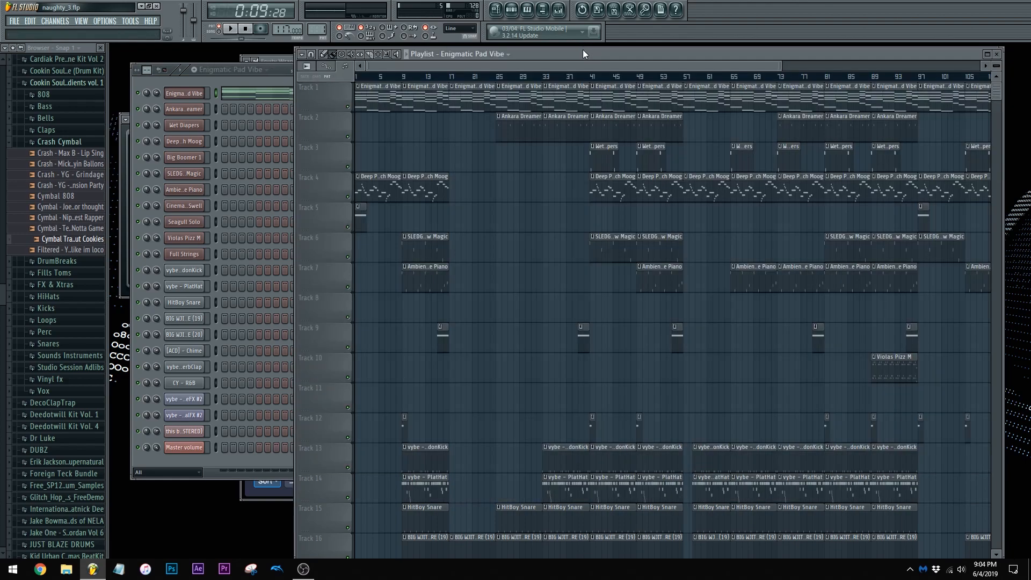
{"action": "left_click", "coordinate": [275, 76]}
{"action": "key", "text": "KP_Add"}
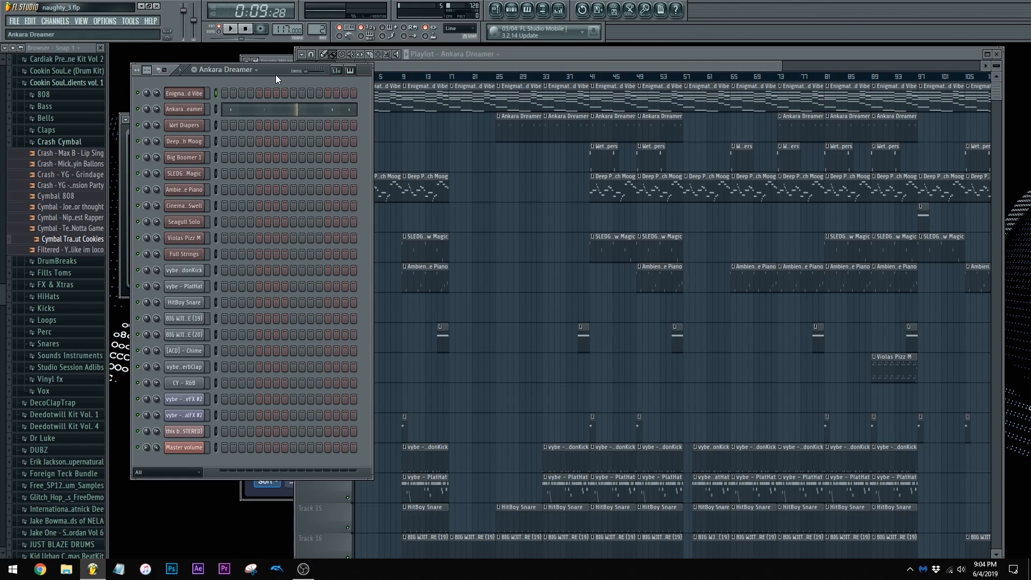
{"action": "left_click", "coordinate": [245, 29]}
{"action": "left_click", "coordinate": [194, 109]}
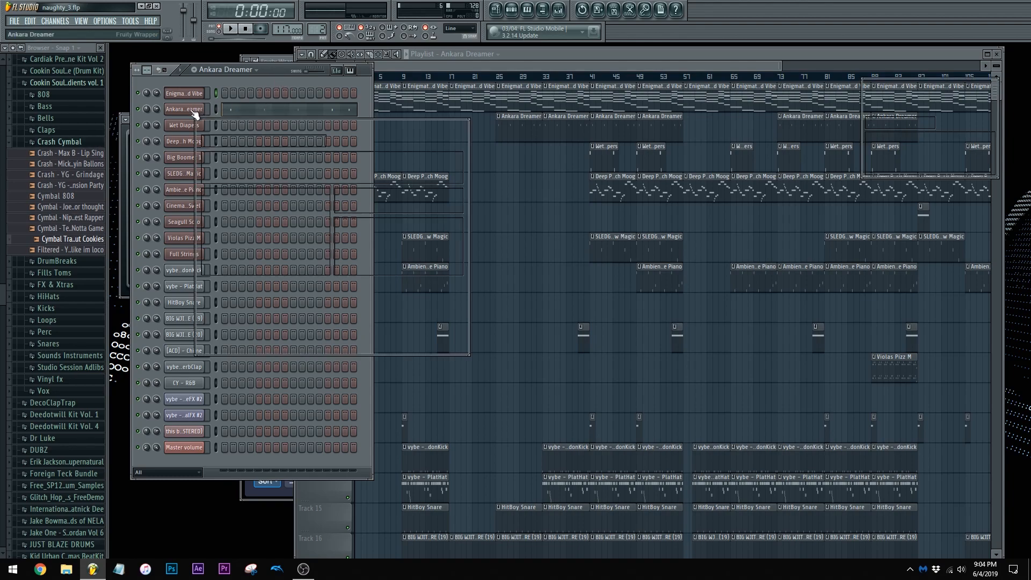
Play the Ankara Dreamer pattern on its own from the channel rack
{"action": "left_click", "coordinate": [272, 72]}
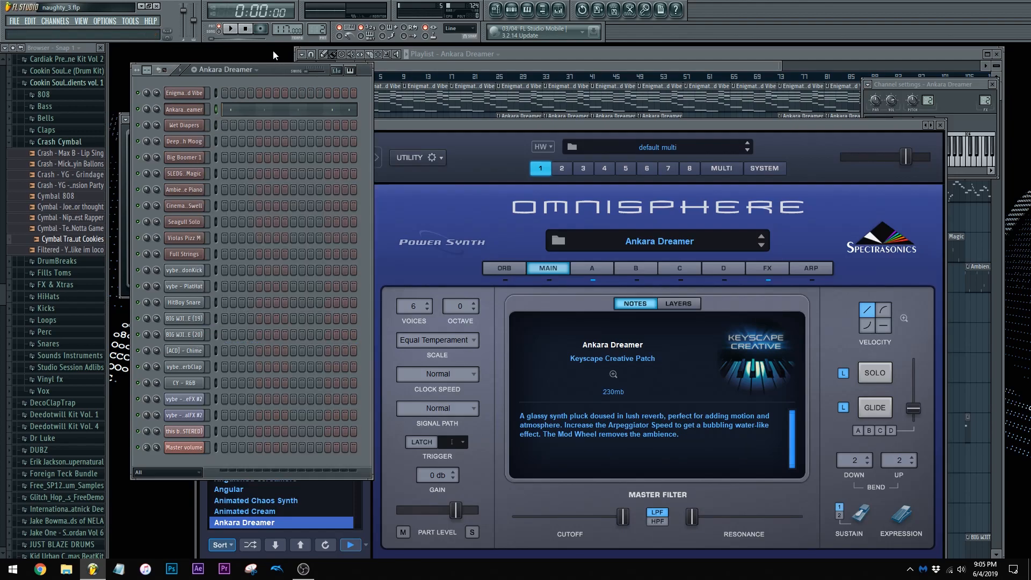
{"action": "left_click", "coordinate": [232, 29]}
{"action": "left_click", "coordinate": [239, 31]}
Play the playlist arrangement in song mode from bar 25, where the Ankara Dreamer clips start
{"action": "left_click", "coordinate": [489, 66]}
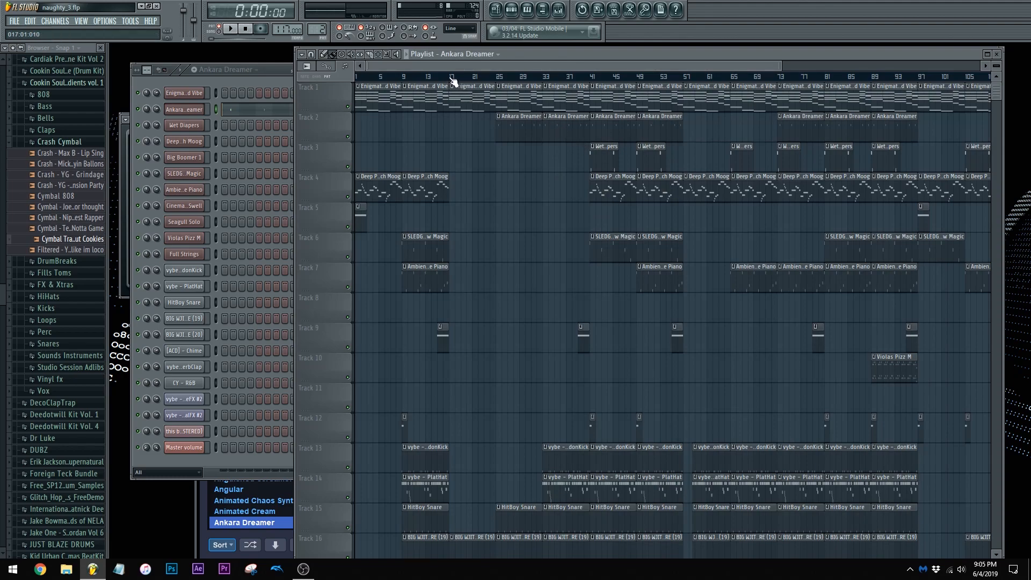
{"action": "left_click", "coordinate": [452, 77]}
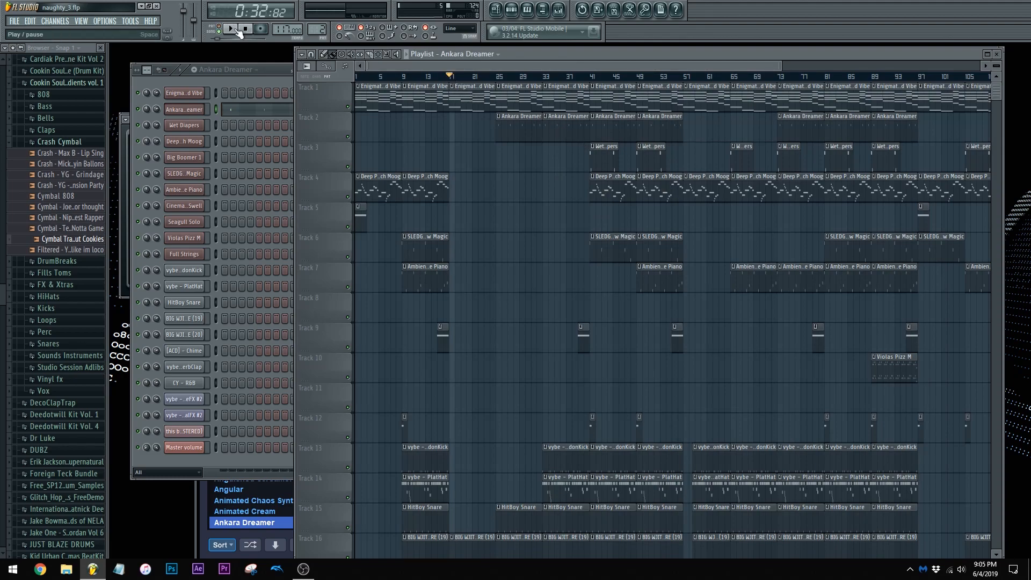
{"action": "left_click", "coordinate": [498, 76]}
{"action": "left_click", "coordinate": [232, 29]}
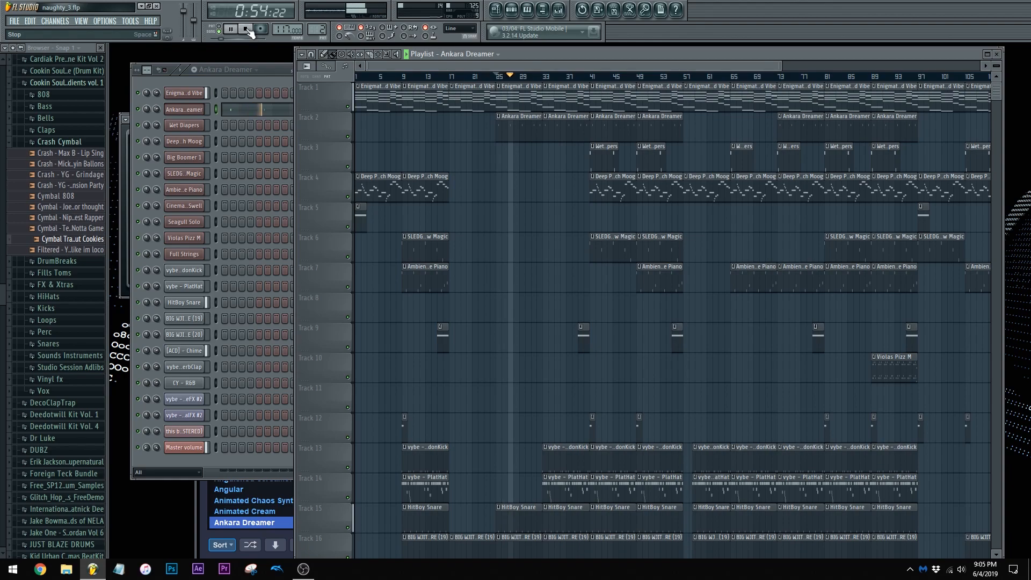
{"action": "left_click", "coordinate": [248, 31]}
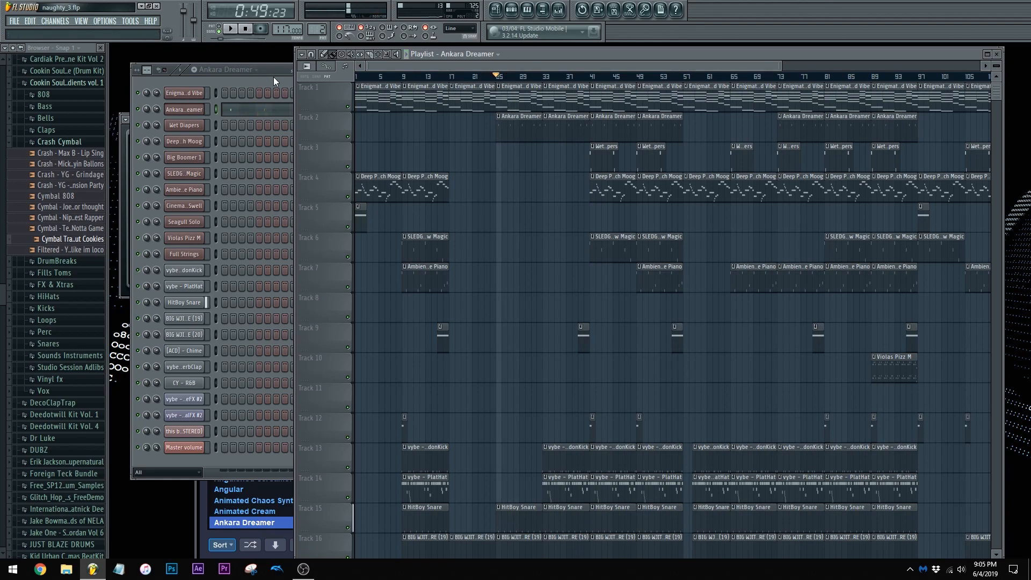
Switch to the Wet Diapers pattern and open its channel's Omnisphere instrument
{"action": "left_click", "coordinate": [273, 74]}
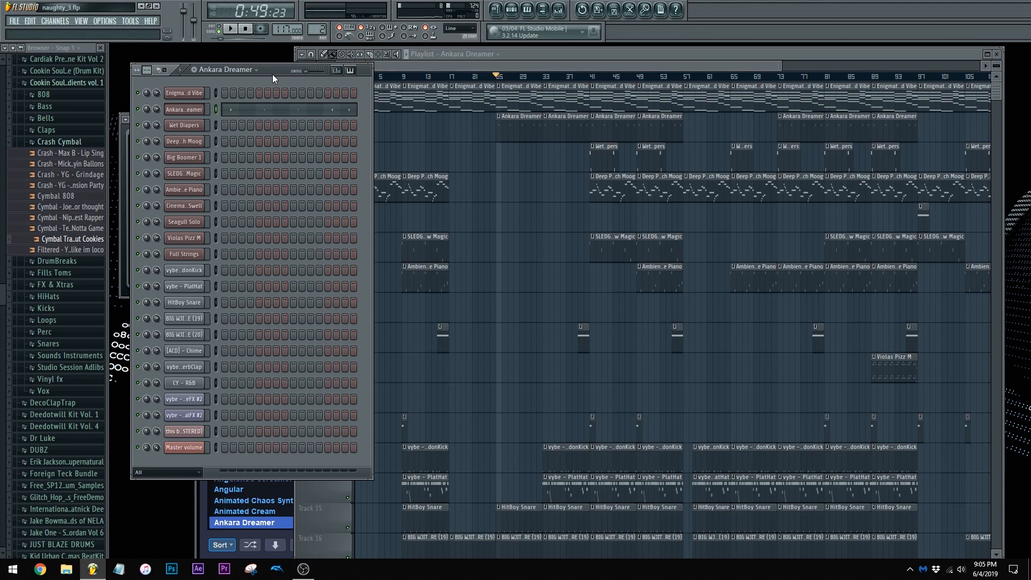
{"action": "key", "text": "KP_Add"}
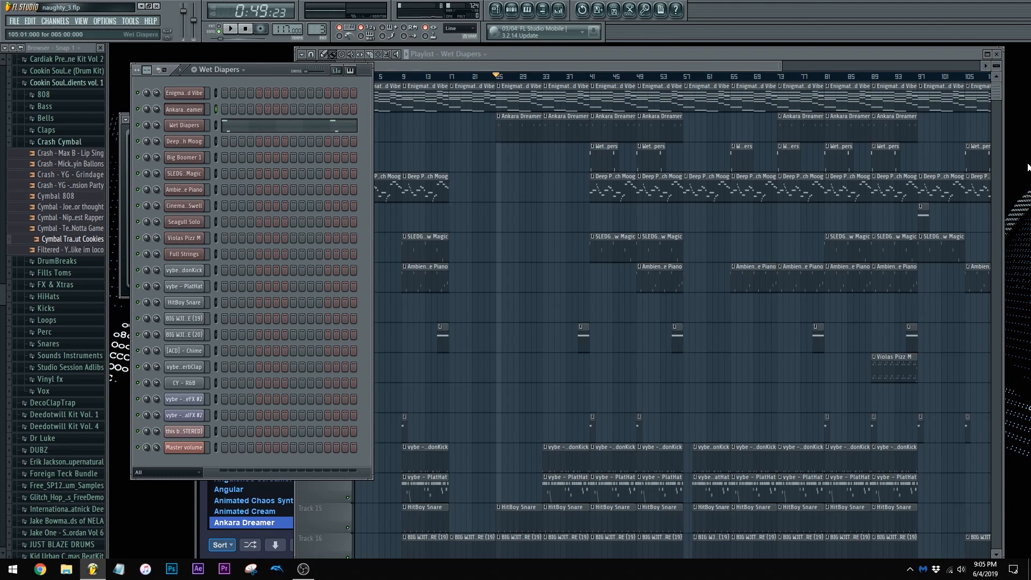
{"action": "left_click", "coordinate": [196, 128]}
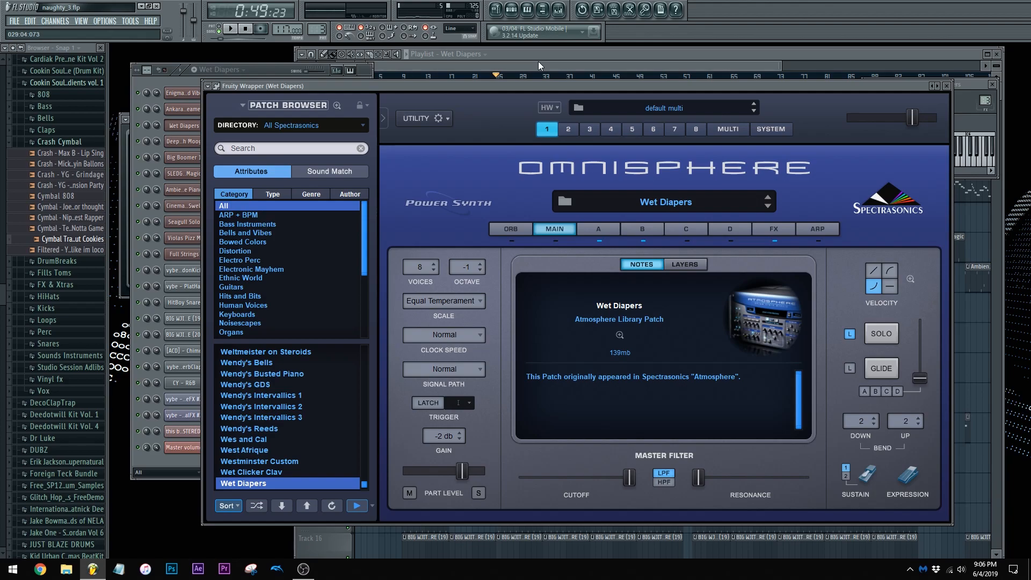
Play the Wet Diapers pattern on its own from the channel rack
{"action": "left_click", "coordinate": [268, 70]}
{"action": "left_click", "coordinate": [230, 29]}
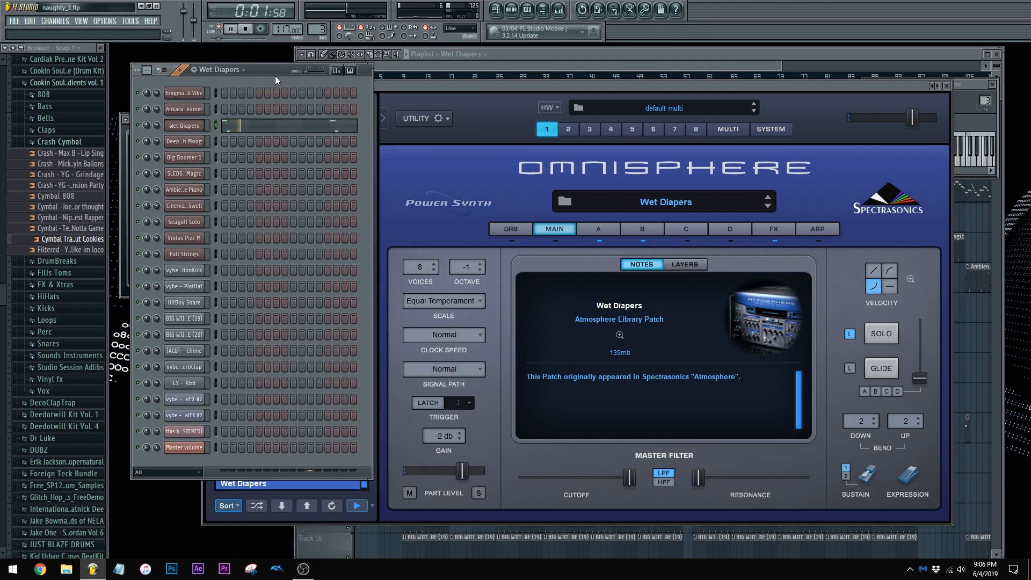
{"action": "left_click", "coordinate": [245, 29]}
Mute the Deep Punch Moog track (Track 4) in the playlist and play the arrangement from bar 41
{"action": "left_click", "coordinate": [622, 54]}
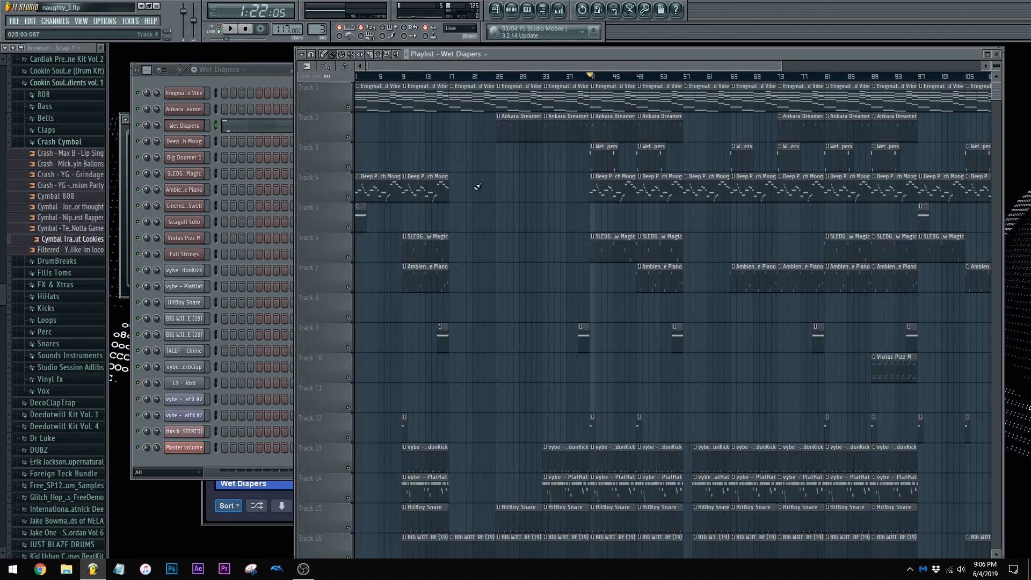
{"action": "left_click", "coordinate": [347, 197]}
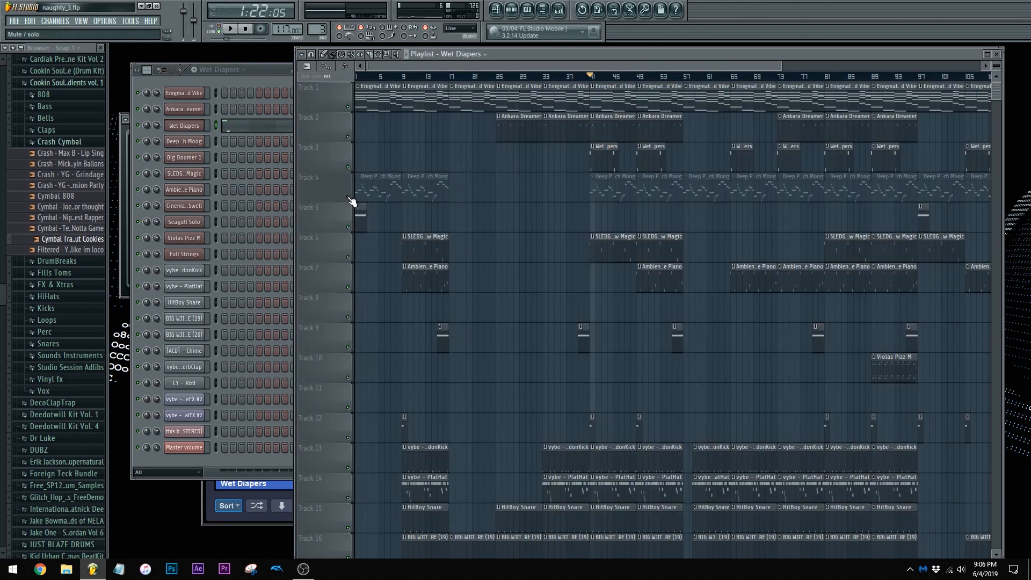
{"action": "left_click", "coordinate": [233, 30]}
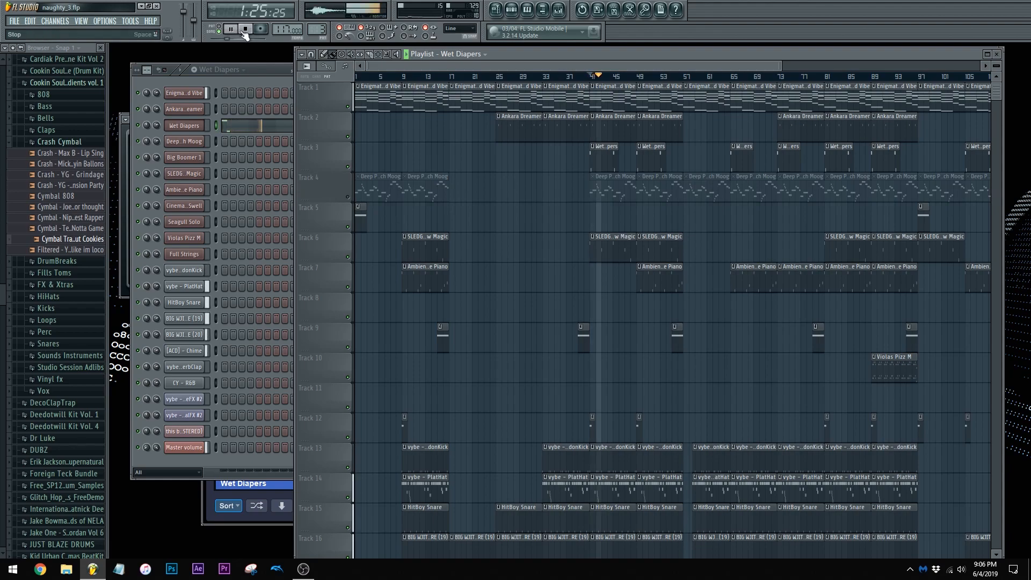
{"action": "left_click", "coordinate": [247, 31]}
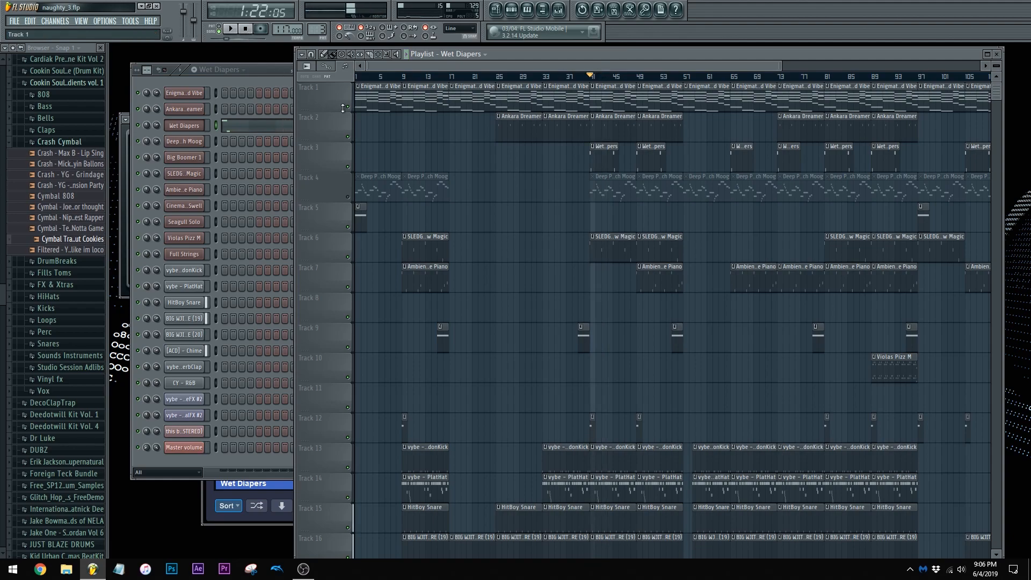
Unmute the Deep Punch Moog track (Track 4) and bring the channel rack back to the front
{"action": "left_click", "coordinate": [268, 69]}
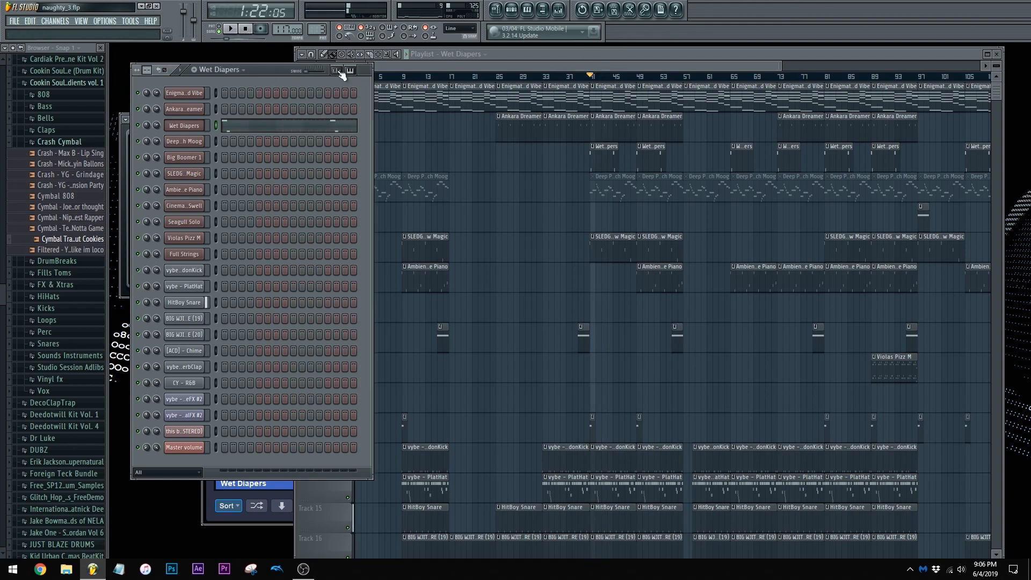
{"action": "left_click", "coordinate": [345, 197]}
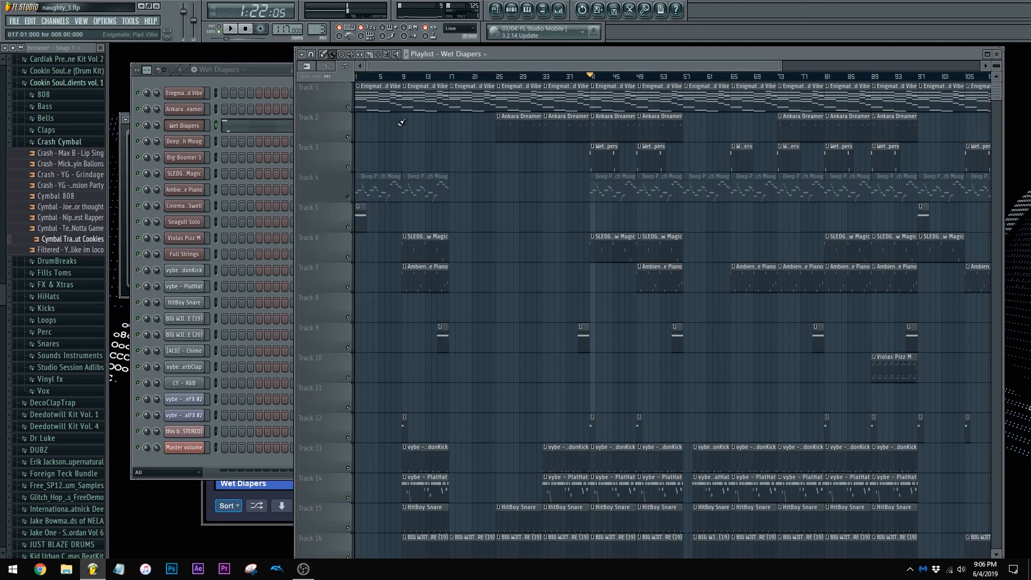
{"action": "left_click", "coordinate": [272, 71]}
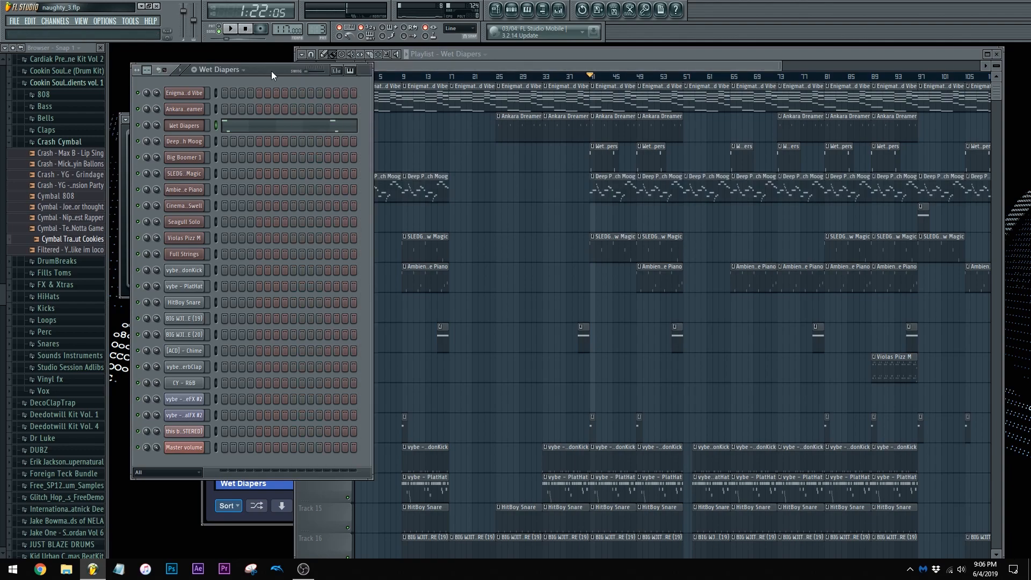
Switch to the Deep Punch Moog pattern, view all its notes in the piano roll and open its Trilian instrument
{"action": "key", "text": "KP_Add"}
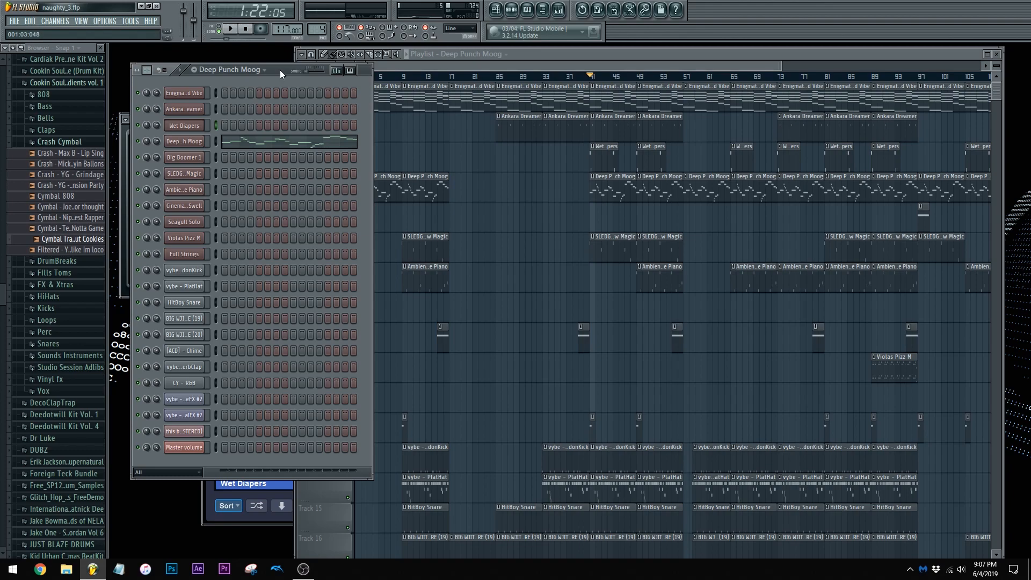
{"action": "left_click", "coordinate": [273, 143]}
{"action": "left_click_drag", "start_coordinate": [446, 85], "coordinate": [759, 76]}
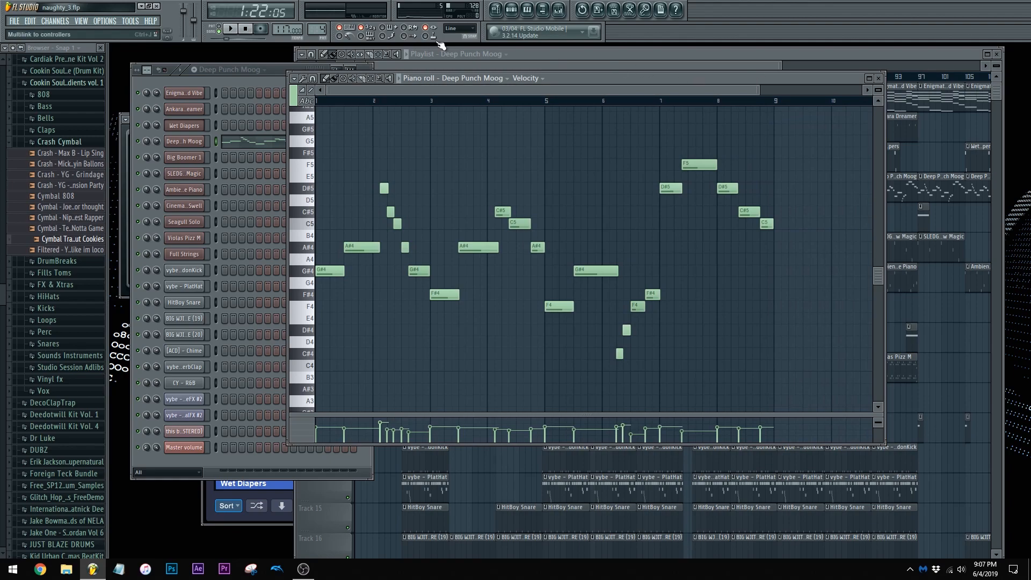
{"action": "left_click", "coordinate": [196, 143]}
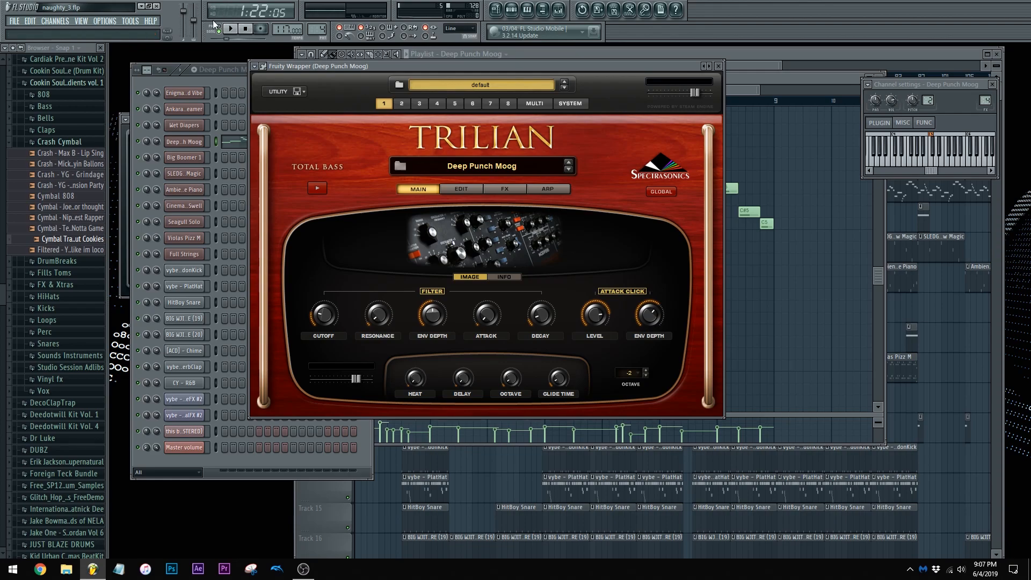
Play the Deep Punch Moog pattern on its own, follow its notes in the piano roll, and stop playback
{"action": "left_click", "coordinate": [230, 29]}
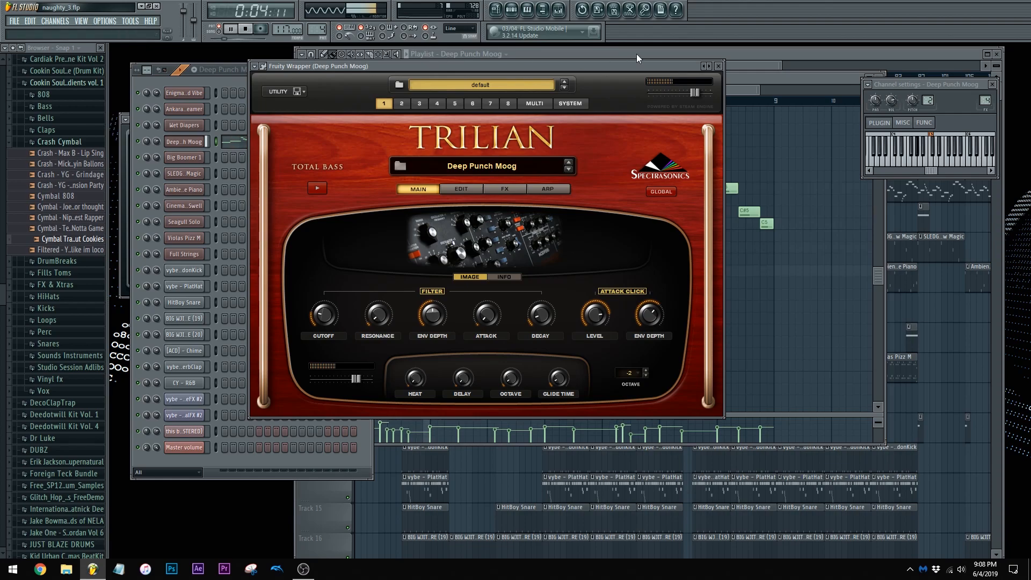
{"action": "left_click", "coordinate": [754, 76]}
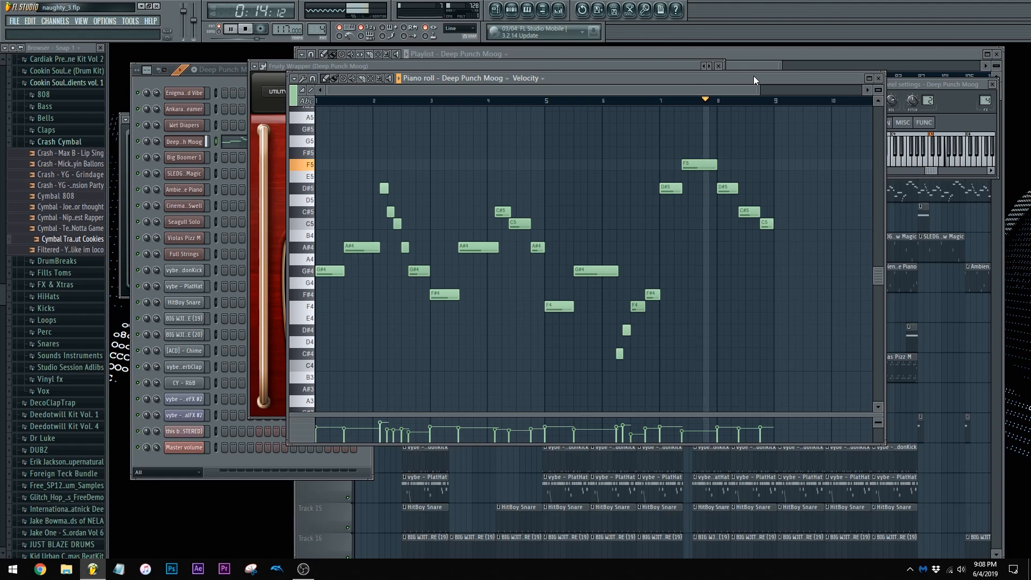
{"action": "left_click", "coordinate": [245, 29]}
Switch to the Big Boomer 1 pattern, close the piano roll and open the channel's Omnisphere instrument
{"action": "left_click", "coordinate": [238, 78]}
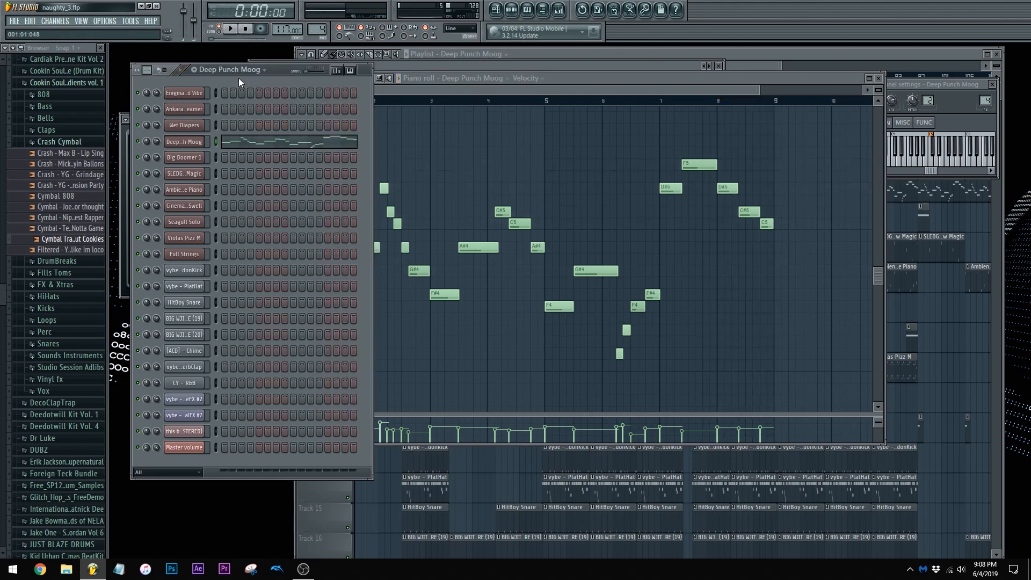
{"action": "key", "text": "KP_Add"}
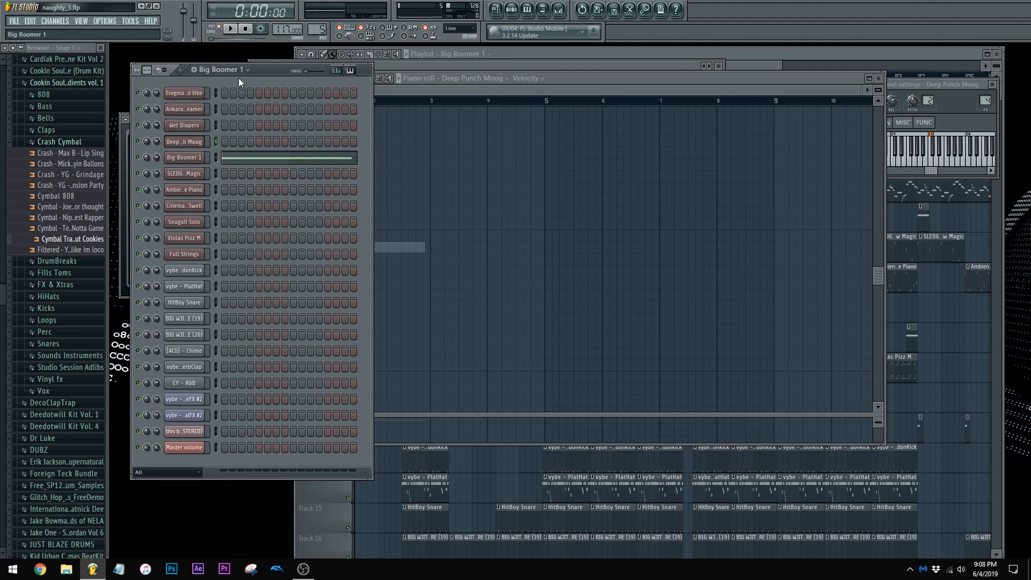
{"action": "left_click", "coordinate": [879, 78]}
{"action": "left_click", "coordinate": [189, 158]}
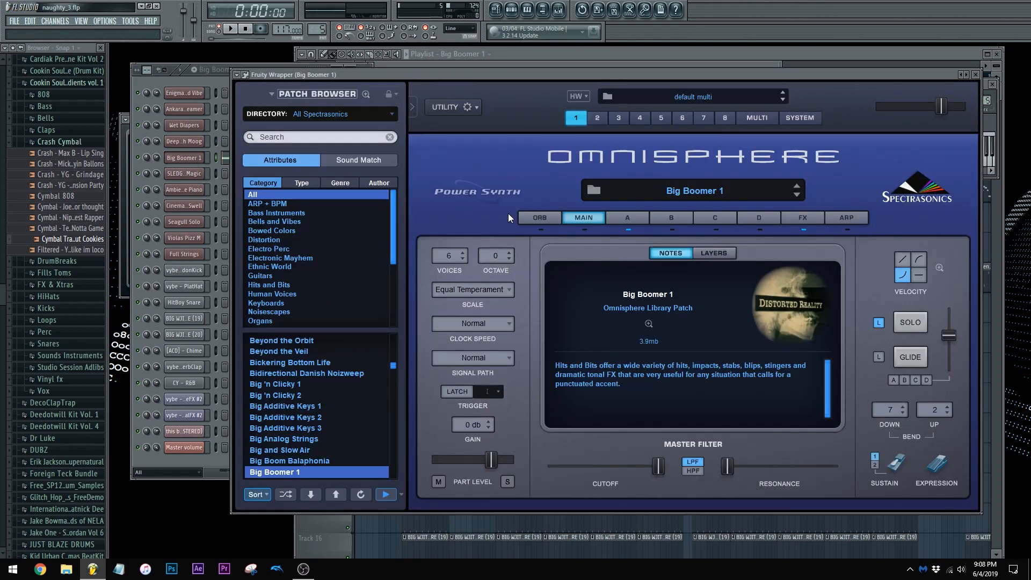
Look through the whole playlist arrangement for the Big Boomer 1 clips on Track 5, ending back at the song's start
{"action": "left_click", "coordinate": [556, 53]}
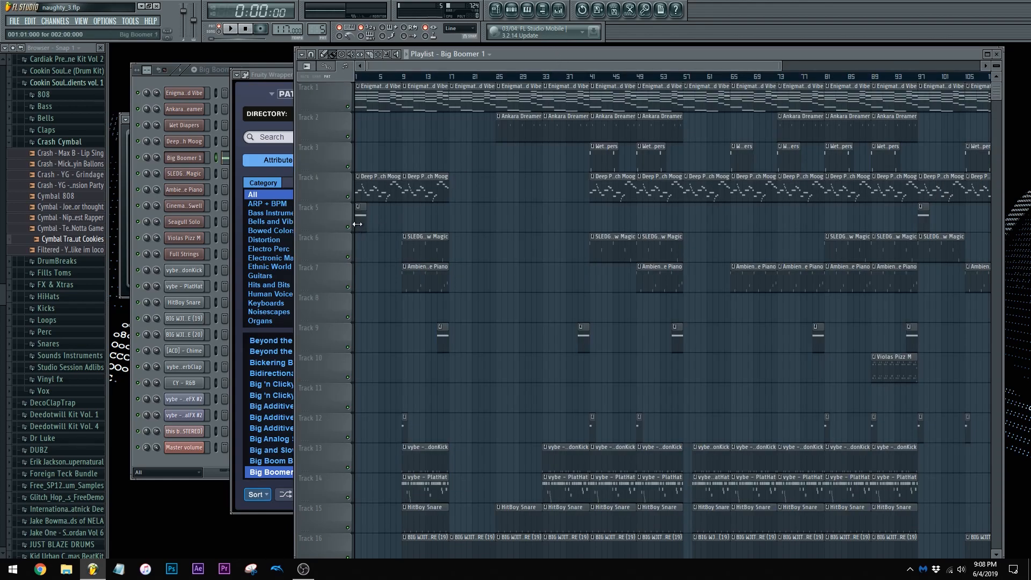
{"action": "left_click_drag", "start_coordinate": [753, 66], "coordinate": [910, 72]}
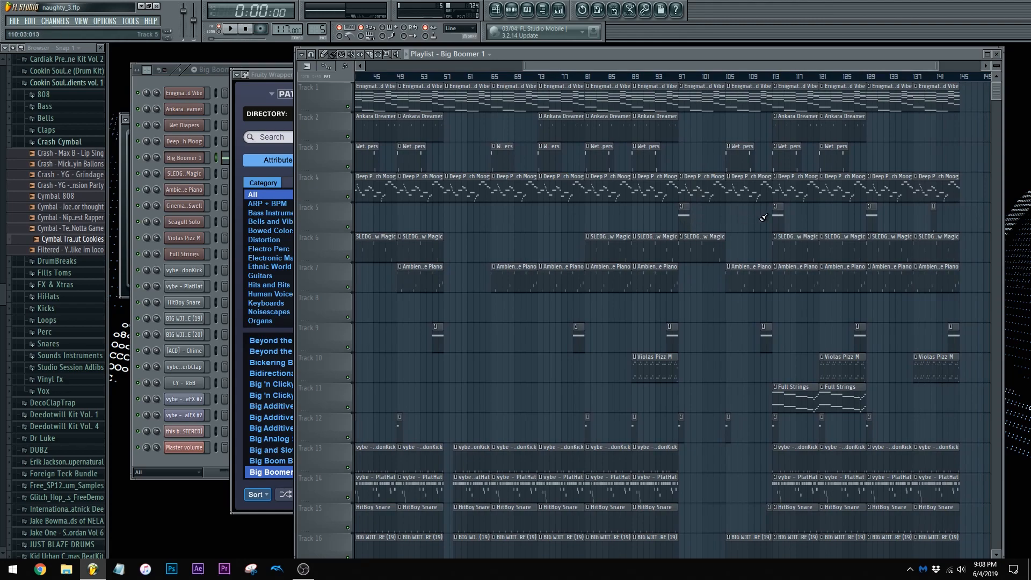
{"action": "left_click_drag", "start_coordinate": [665, 65], "coordinate": [375, 67]}
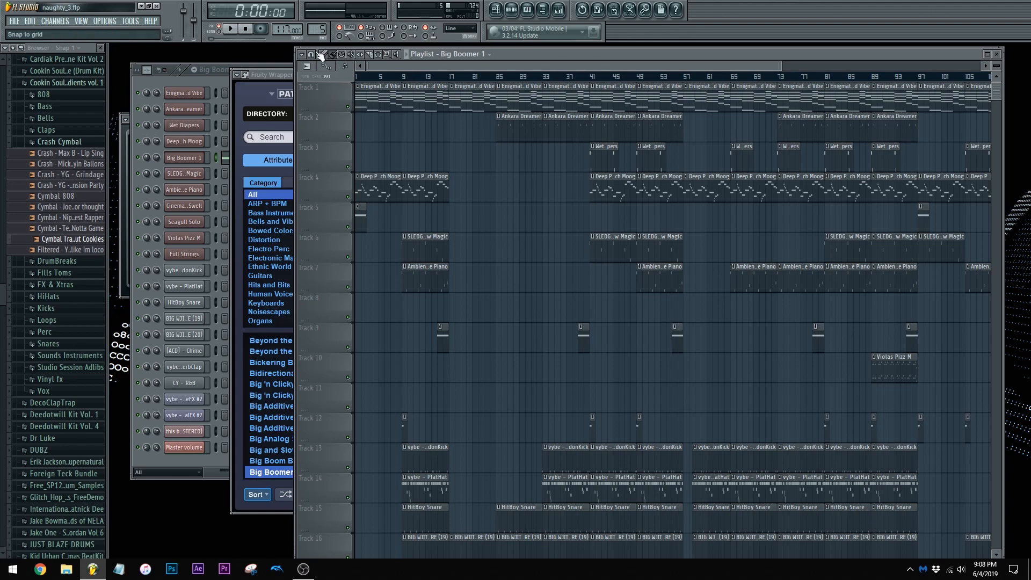
Switch to the SLEDG - Yellow Magic pattern from the channel rack and open its Omnisphere instrument
{"action": "left_click", "coordinate": [222, 77]}
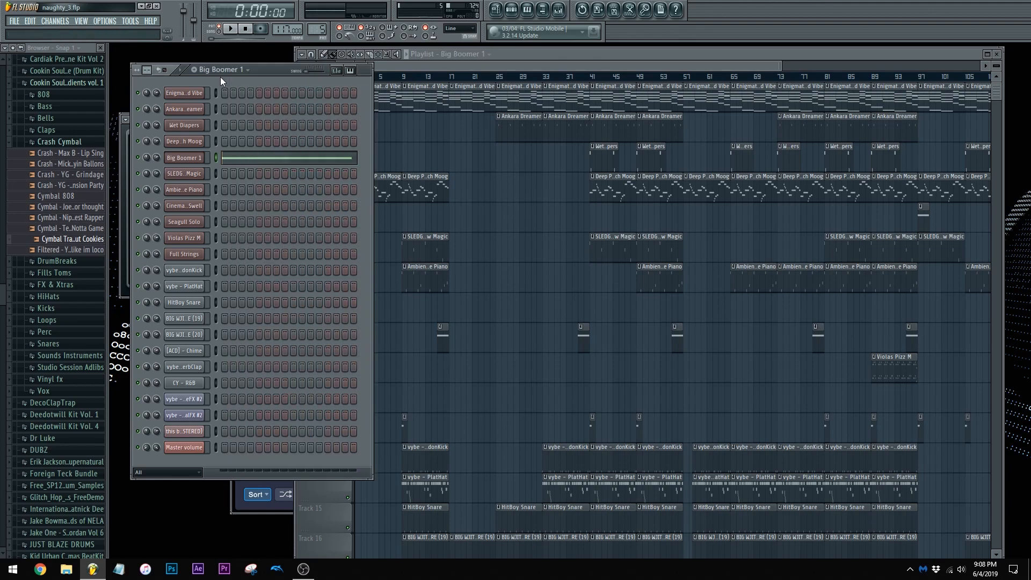
{"action": "key", "text": "Down"}
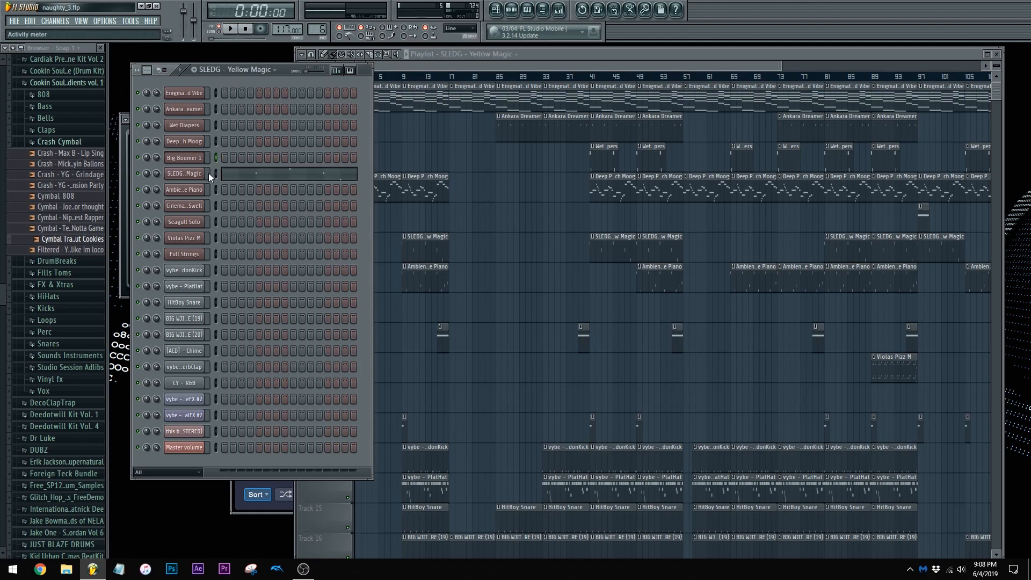
{"action": "left_click", "coordinate": [195, 175]}
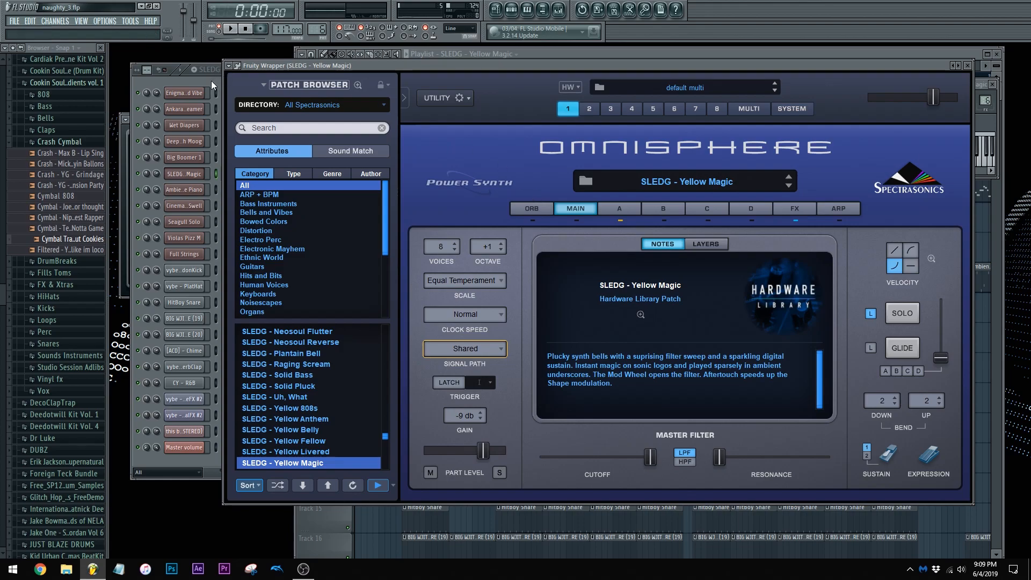
Play the SLEDG - Yellow Magic pattern while viewing its notes in the piano roll, then stop playback and close the piano roll
{"action": "left_click", "coordinate": [232, 29]}
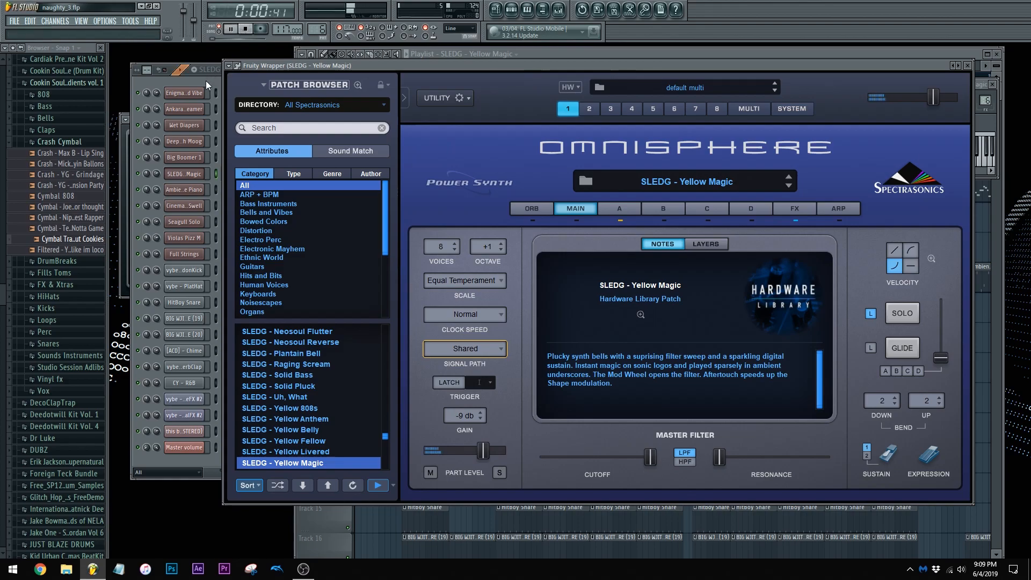
{"action": "left_click", "coordinate": [210, 79]}
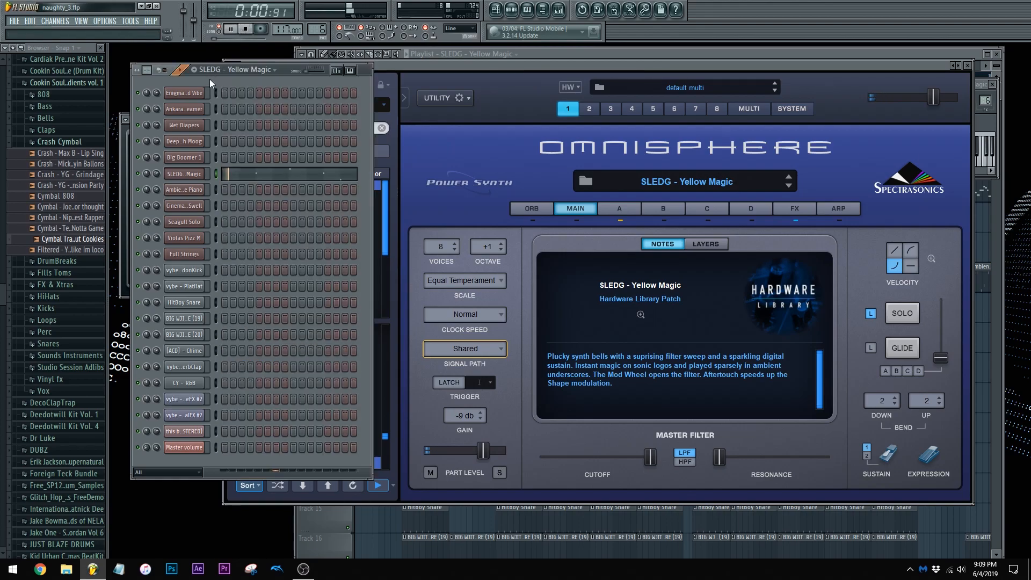
{"action": "left_click", "coordinate": [288, 173]}
{"action": "left_click_drag", "start_coordinate": [446, 89], "coordinate": [734, 76]}
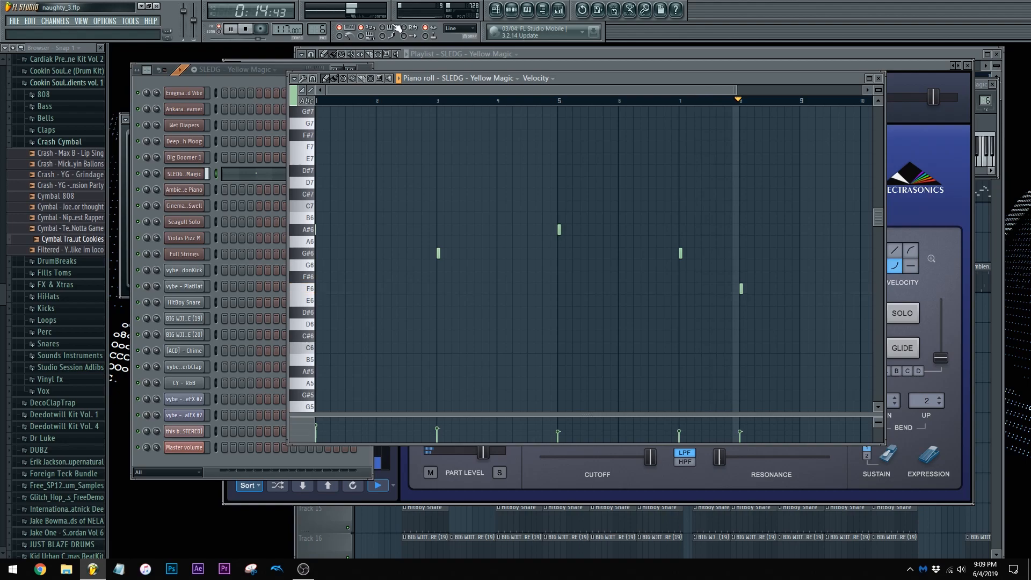
{"action": "left_click", "coordinate": [245, 30]}
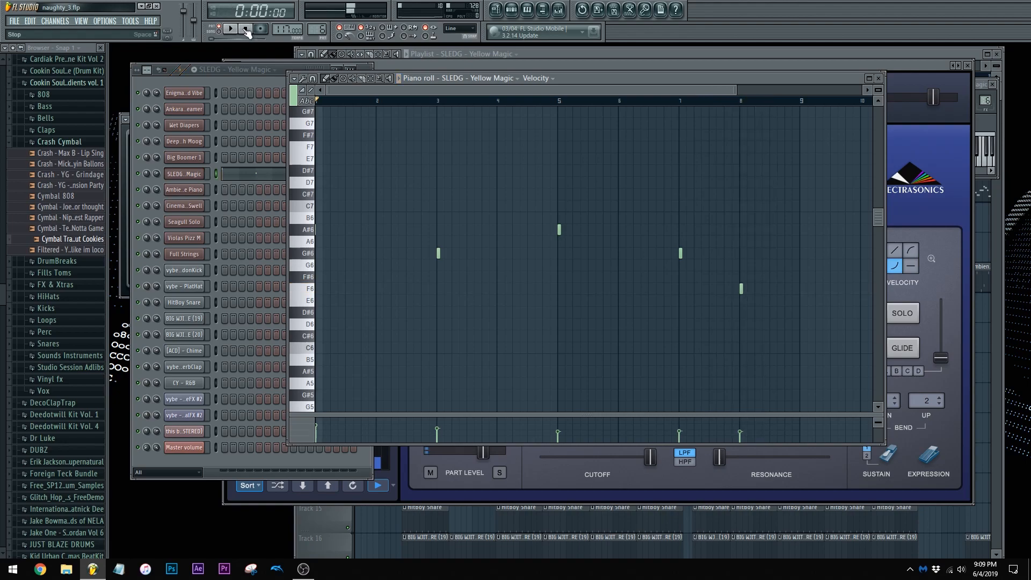
{"action": "left_click", "coordinate": [879, 78]}
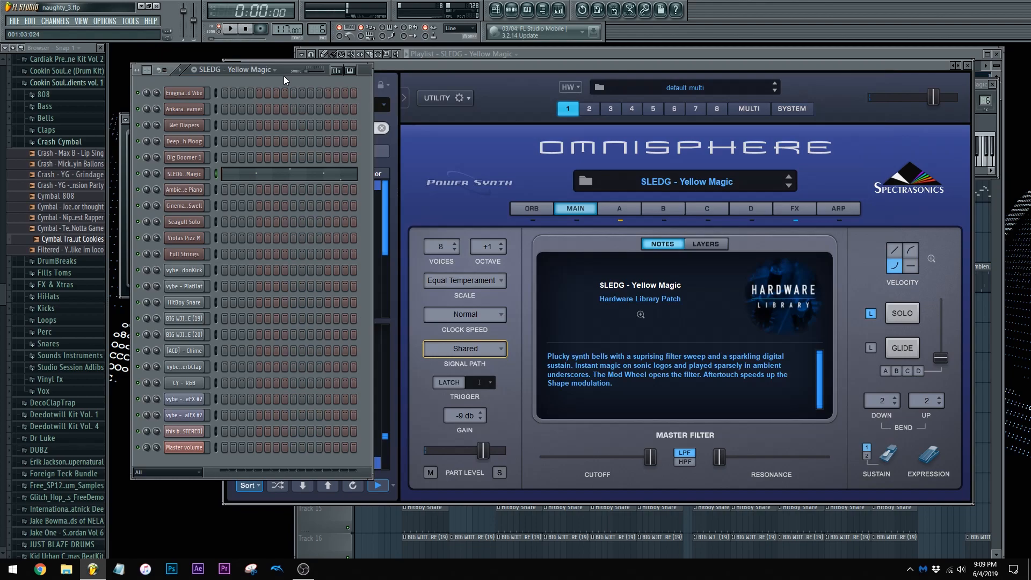
Switch to the Ambient Space Piano pattern, check its clips in the playlist and open its Omnisphere instrument
{"action": "key", "text": "KP_Add"}
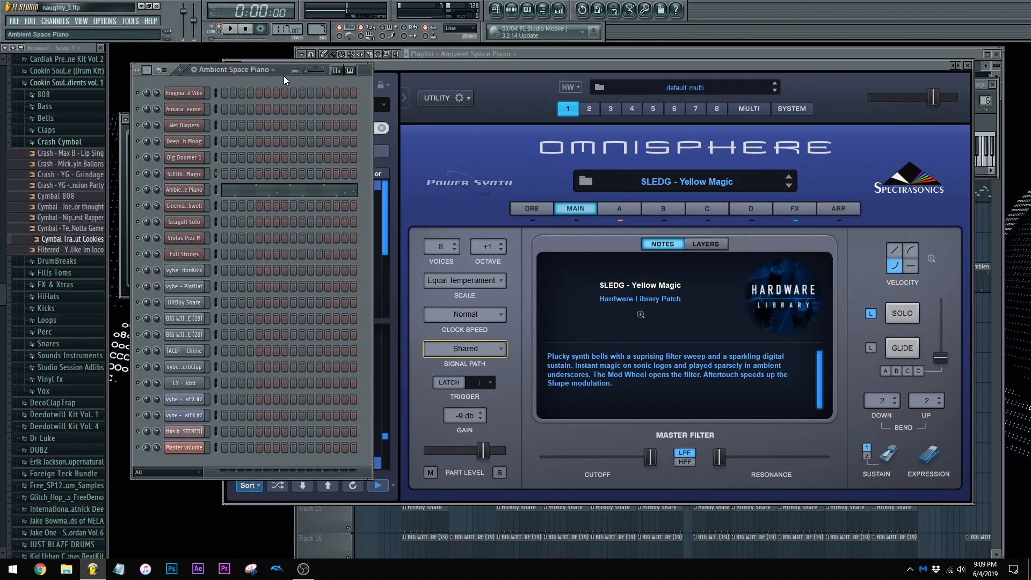
{"action": "left_click", "coordinate": [673, 51]}
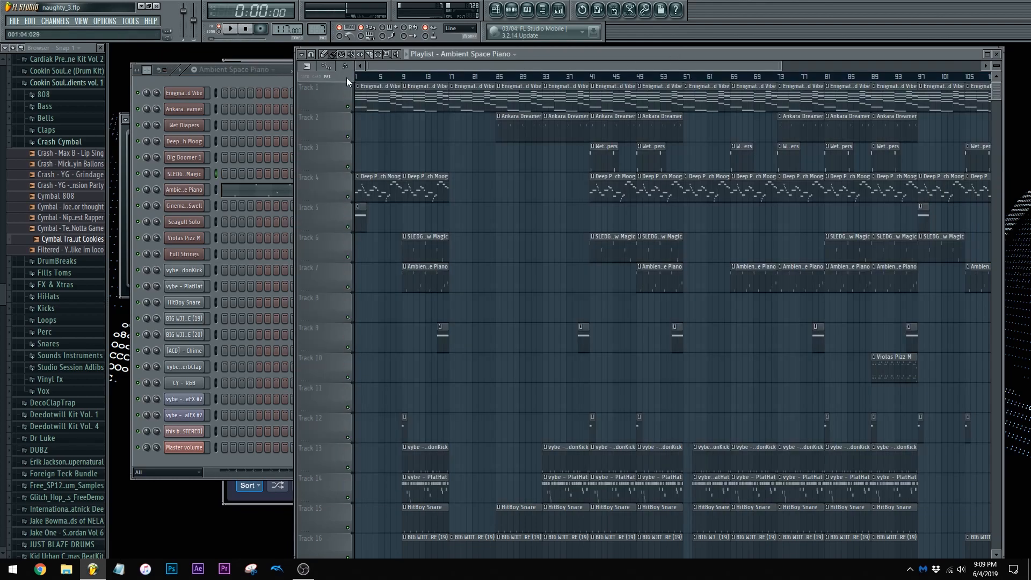
{"action": "left_click", "coordinate": [243, 78]}
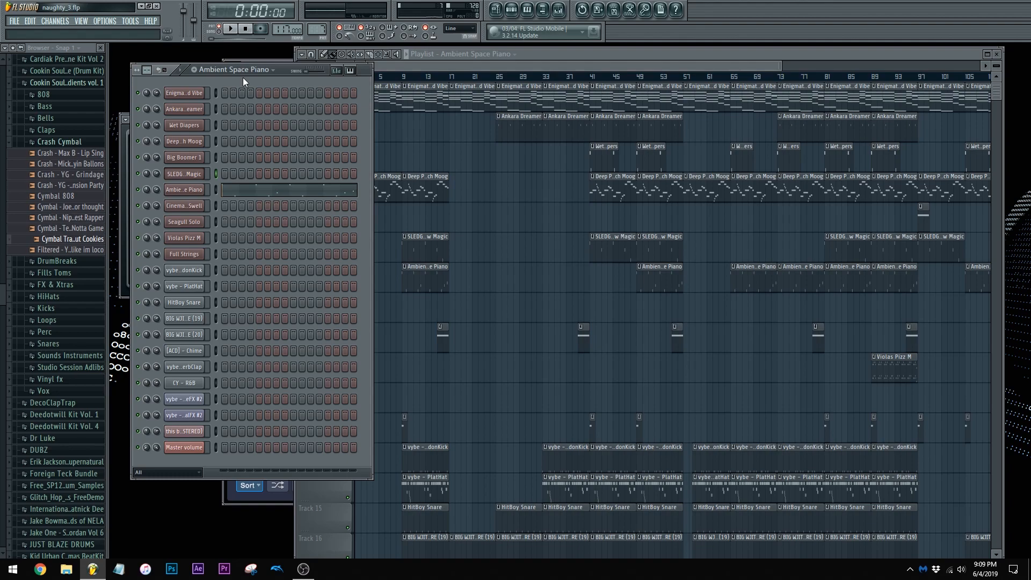
{"action": "left_click", "coordinate": [217, 189]}
{"action": "left_click", "coordinate": [197, 195]}
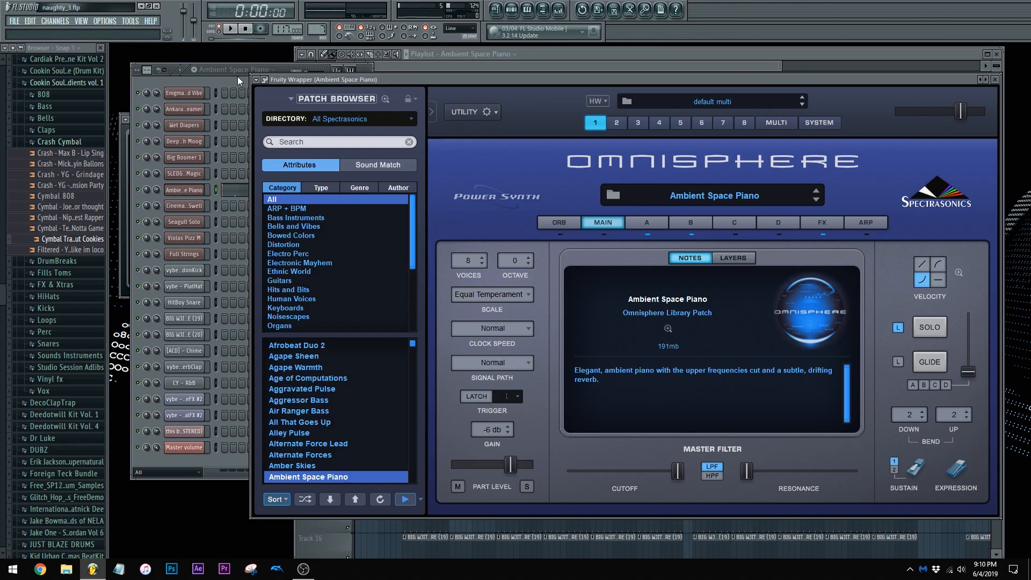
Play the Ambient Space Piano pattern while viewing its notes in the piano roll, then stop playback and close the piano roll
{"action": "left_click", "coordinate": [237, 76]}
{"action": "left_click", "coordinate": [229, 29]}
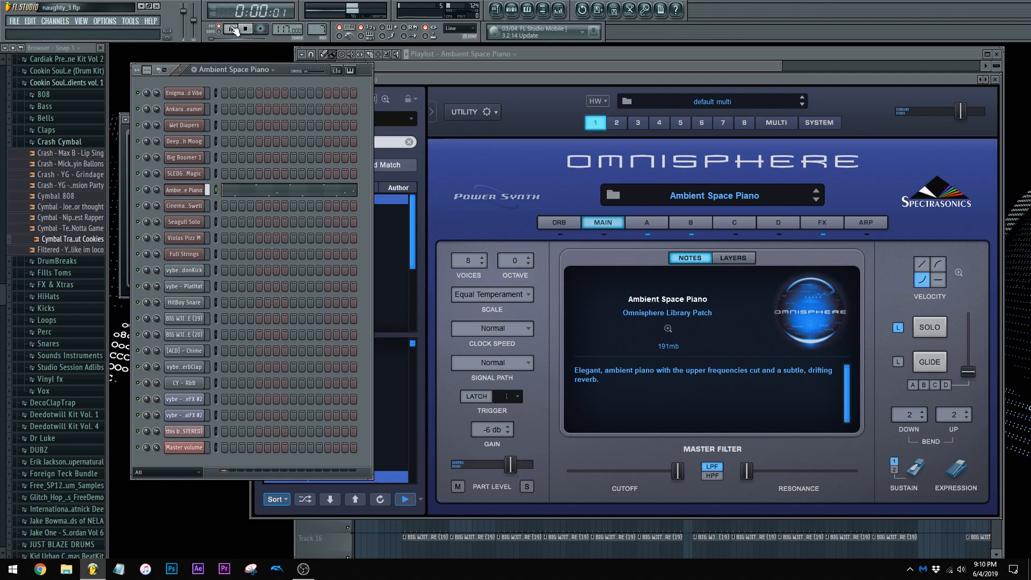
{"action": "left_click", "coordinate": [269, 189]}
{"action": "left_click_drag", "start_coordinate": [446, 89], "coordinate": [751, 90]}
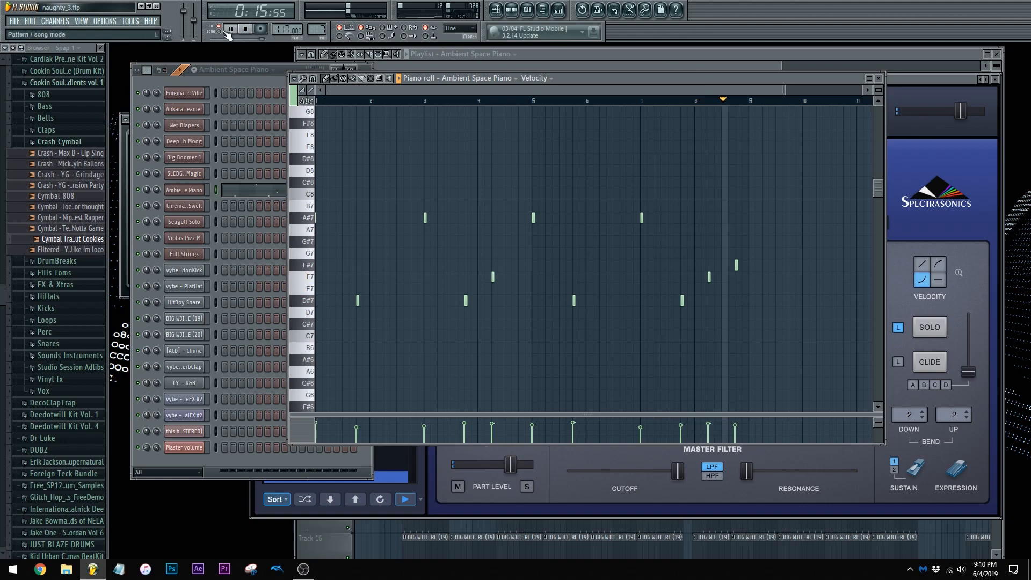
{"action": "left_click", "coordinate": [250, 30]}
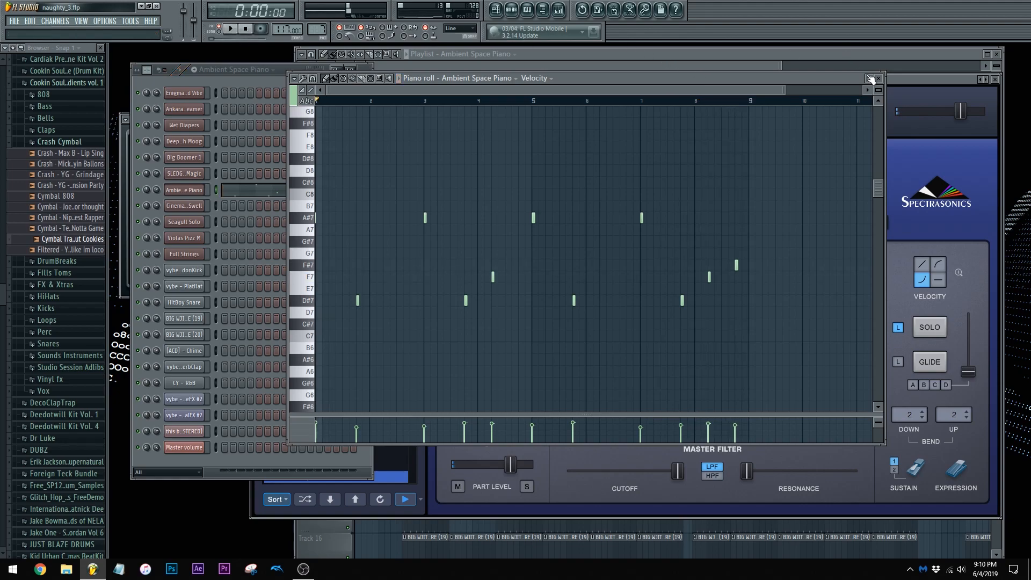
{"action": "left_click", "coordinate": [878, 78]}
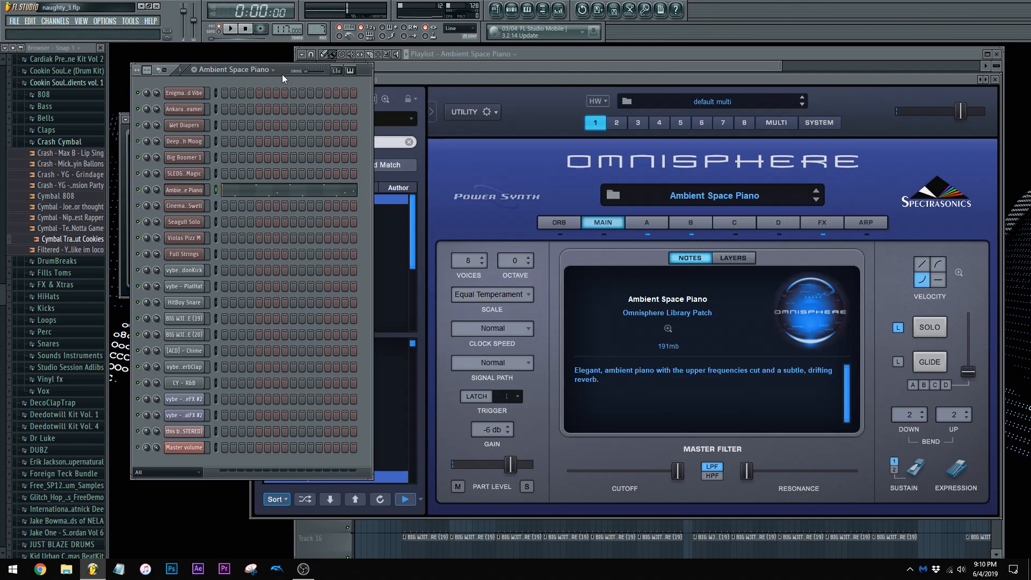
Switch to the Omnisphere #9 pattern and open its Cinematic PPG Swell instrument
{"action": "scroll", "coordinate": [282, 74], "scroll_direction": "down", "scroll_amount": 1}
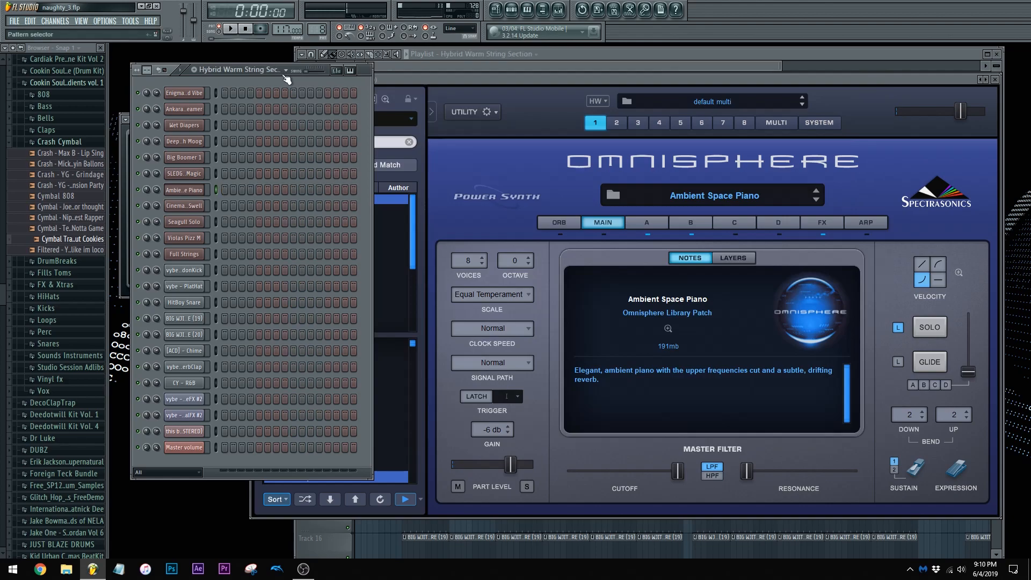
{"action": "scroll", "coordinate": [285, 76], "scroll_direction": "down", "scroll_amount": 1}
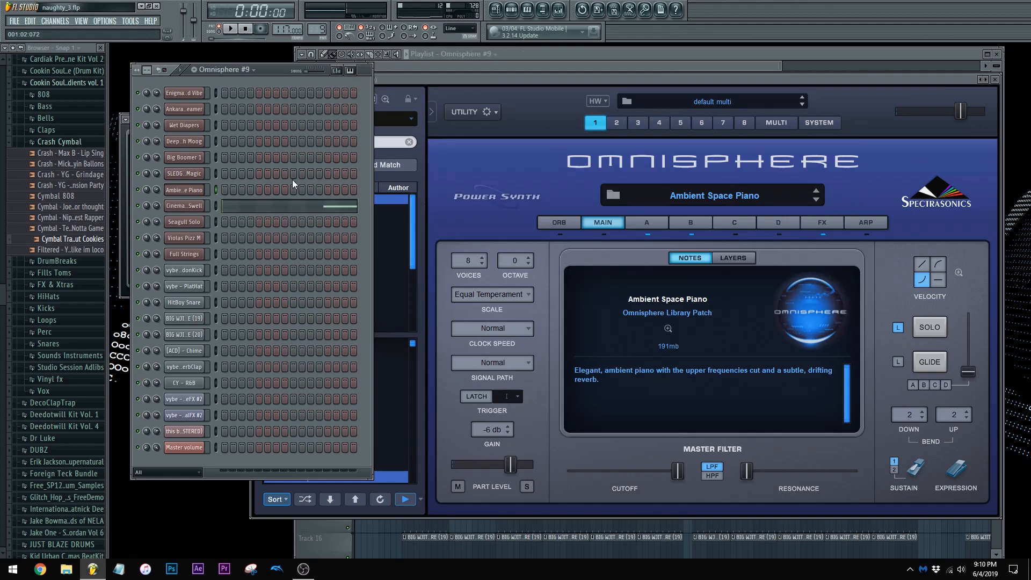
{"action": "left_click", "coordinate": [196, 207]}
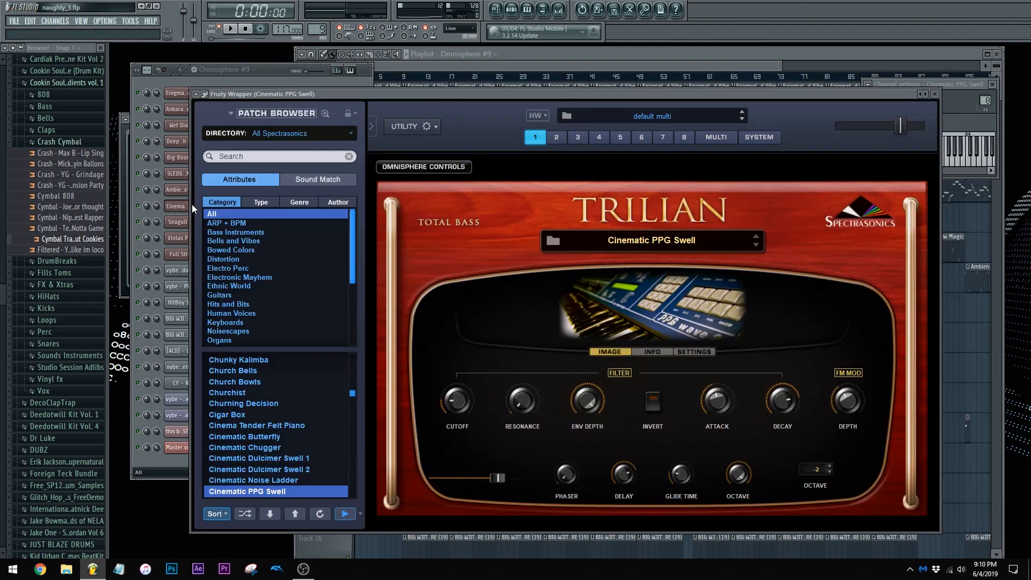
Bring the playlist to the front and look over its tracks to see where the Omnisphere #9 pattern is used
{"action": "left_click", "coordinate": [730, 63]}
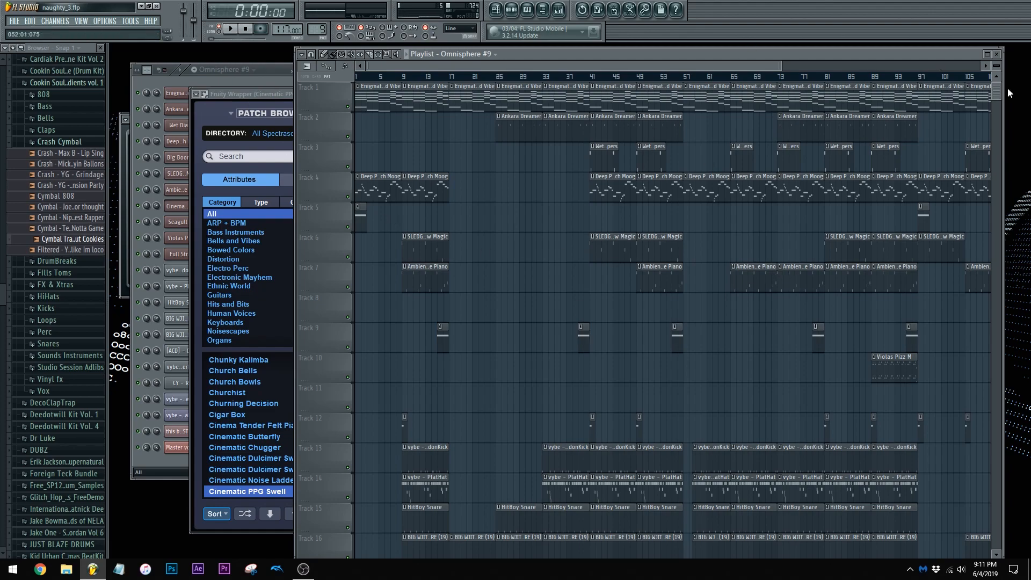
{"action": "mouse_move", "coordinate": [998, 93]}
{"action": "left_mouse_down"}
{"action": "mouse_move", "coordinate": [990, 163]}
{"action": "mouse_move", "coordinate": [1000, 102]}
{"action": "left_mouse_up"}
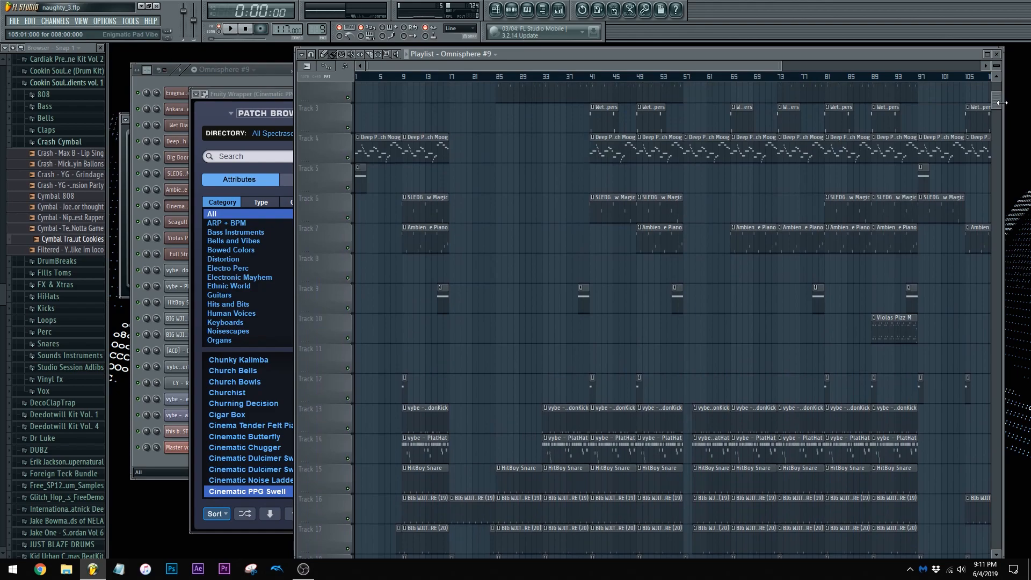
{"action": "left_click_drag", "start_coordinate": [995, 98], "coordinate": [1000, 84]}
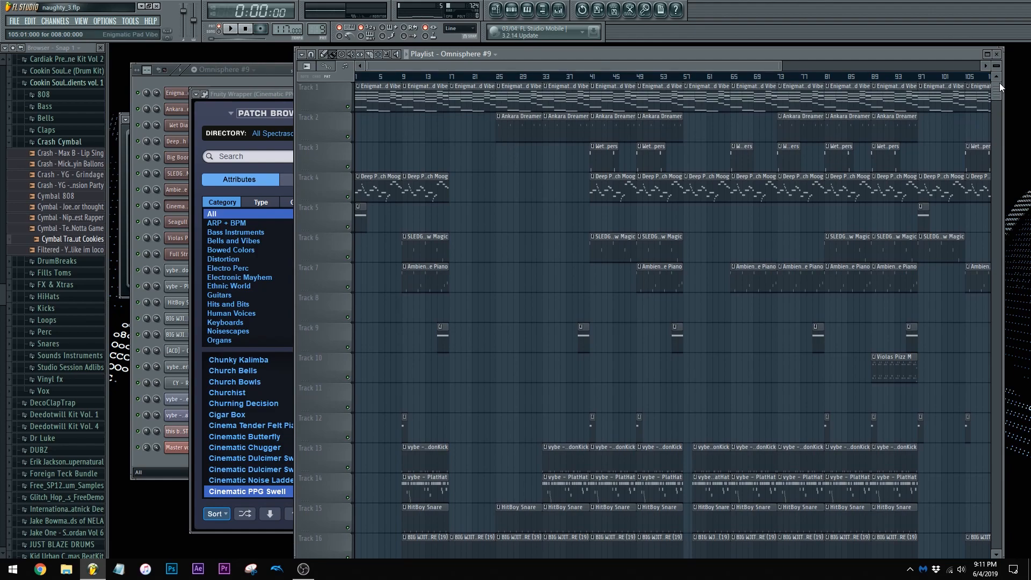
Switch to the Violas Pizz M pattern and open its Miroslav Philharmonik instrument
{"action": "left_click", "coordinate": [274, 72]}
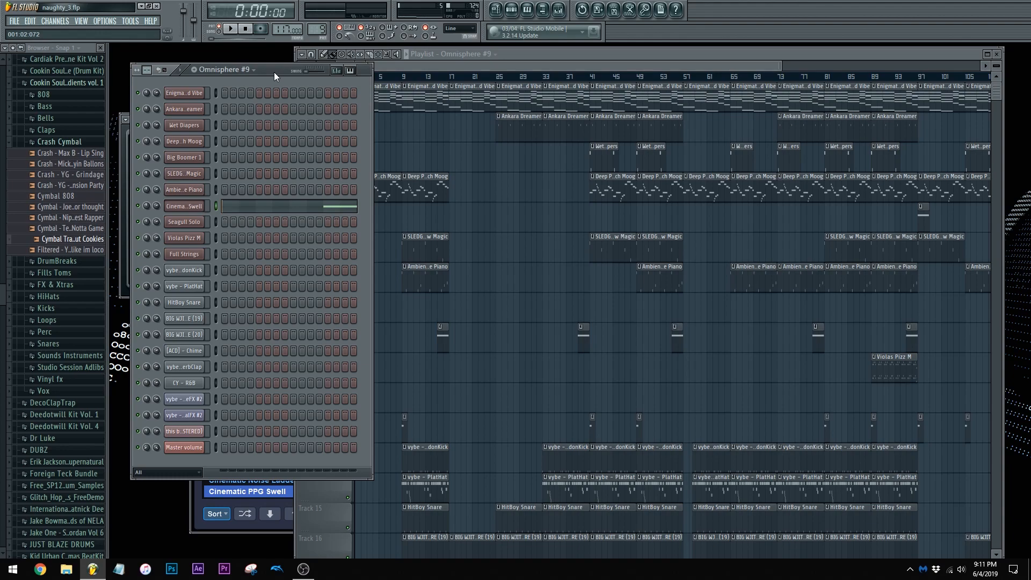
{"action": "key", "text": "KP_Add"}
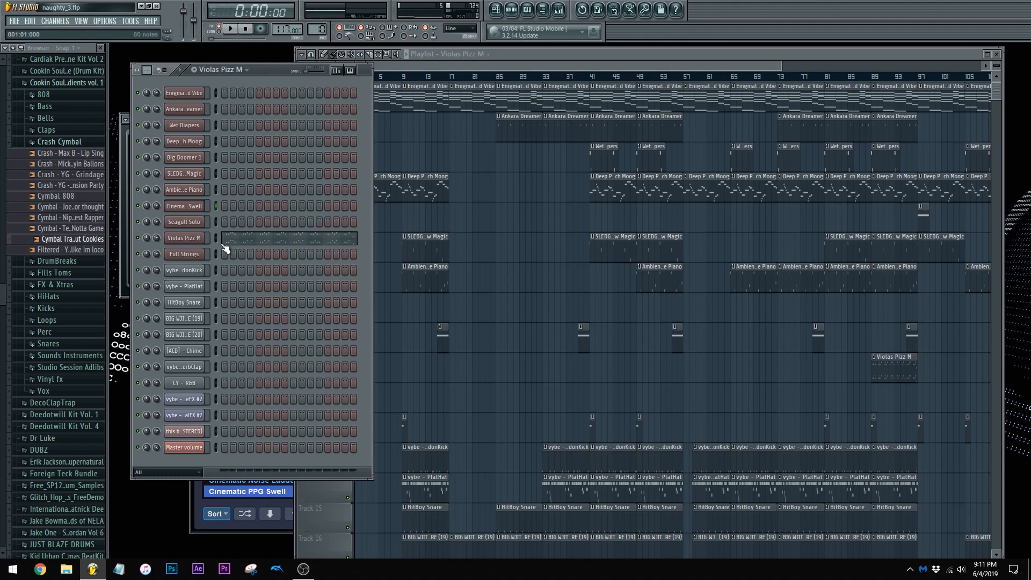
{"action": "left_click", "coordinate": [200, 239]}
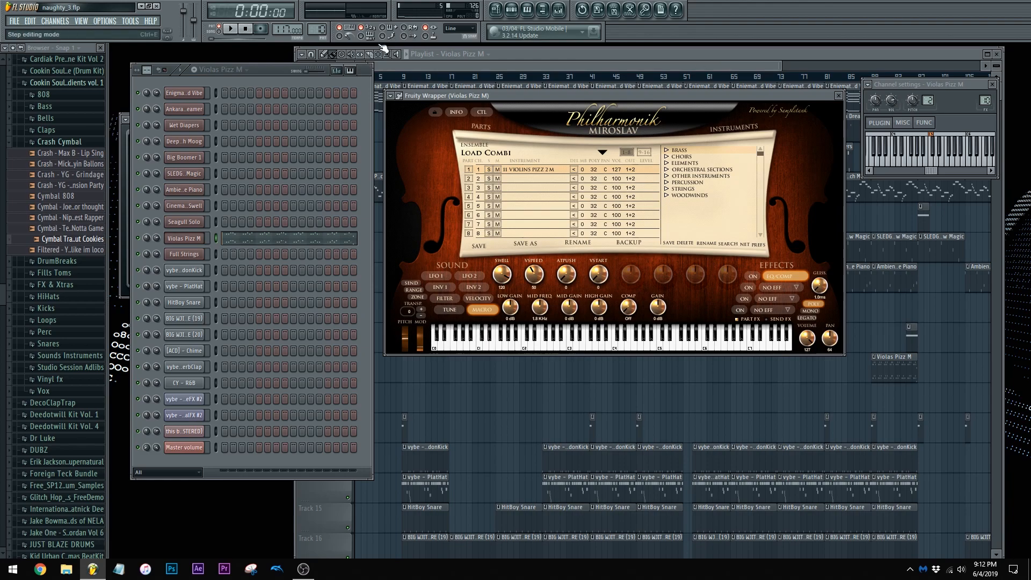
Play the Violas Pizz M pattern while viewing its full note sequence in the piano roll, then close the piano roll
{"action": "left_click", "coordinate": [231, 30]}
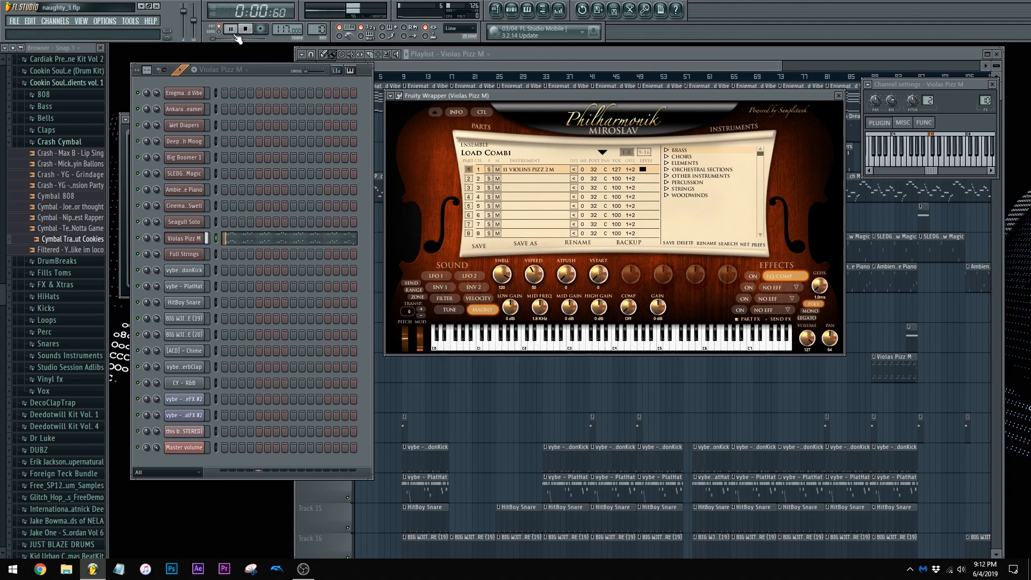
{"action": "left_click", "coordinate": [335, 240]}
{"action": "left_click_drag", "start_coordinate": [447, 89], "coordinate": [739, 91]}
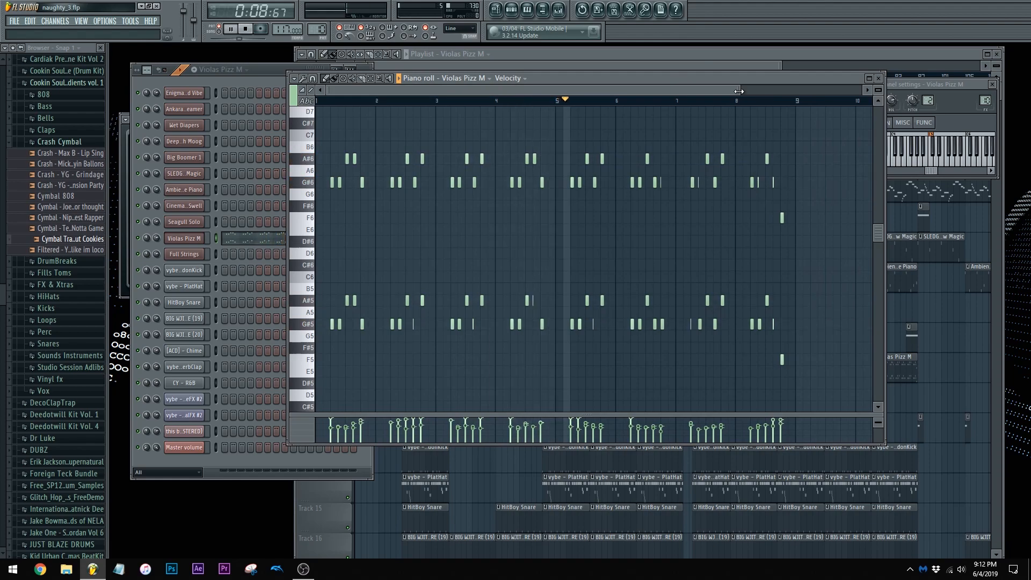
{"action": "left_click", "coordinate": [881, 78]}
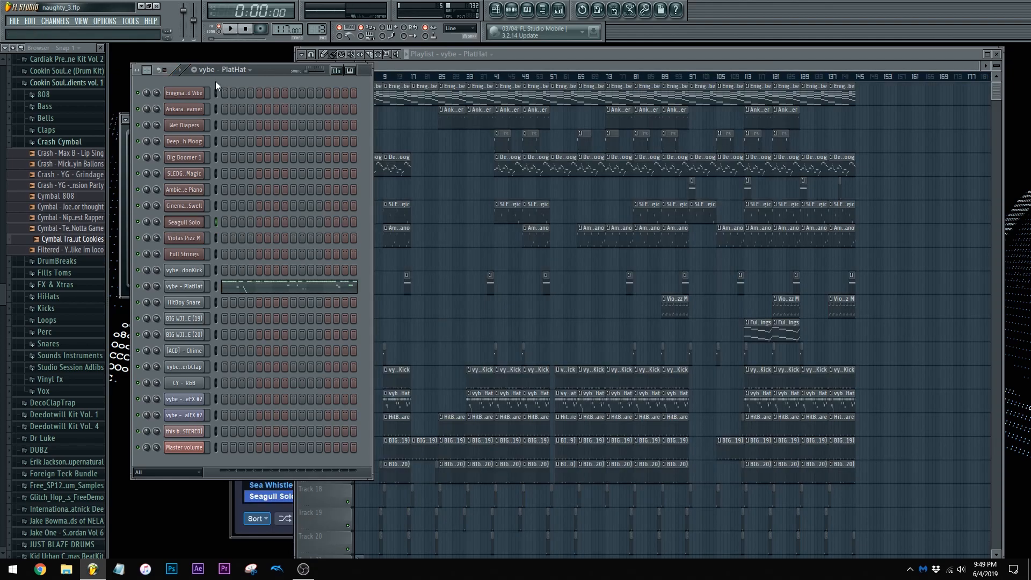
Switch to the vybe - LondonKick pattern, play it while viewing all its notes in the piano roll, then close the piano roll
{"action": "key", "text": "KP_Subtract"}
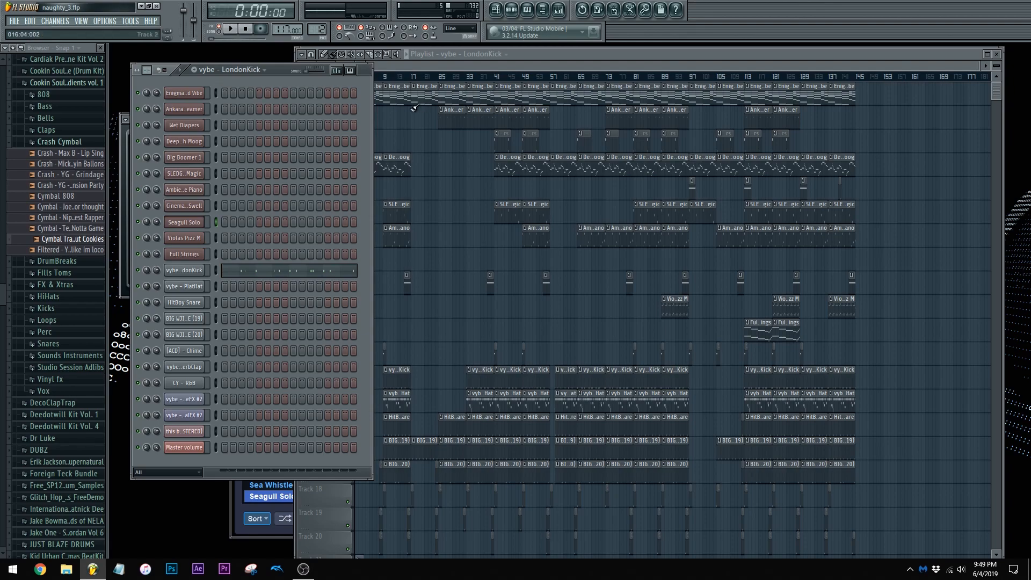
{"action": "left_click", "coordinate": [232, 29]}
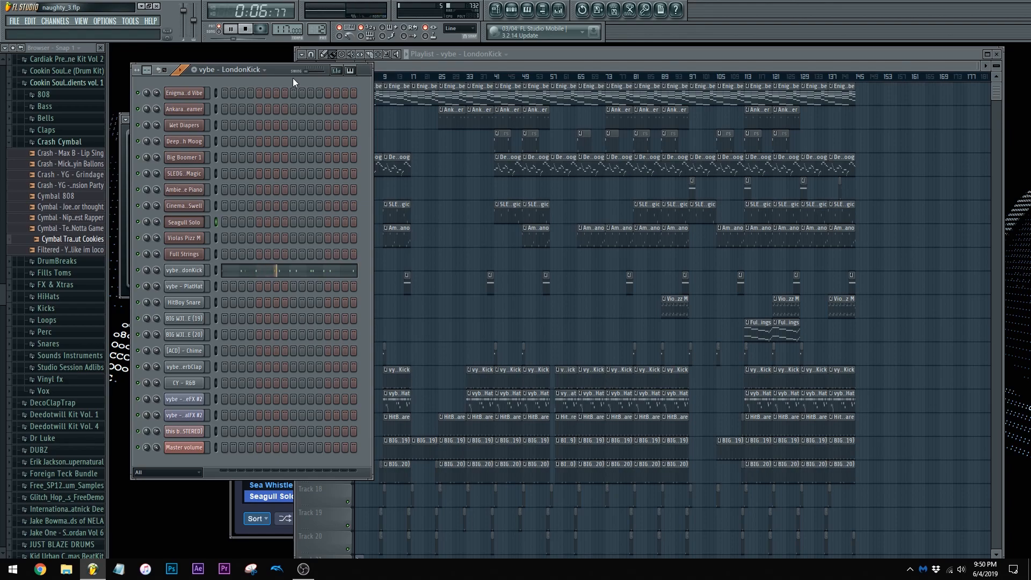
{"action": "left_click", "coordinate": [301, 271]}
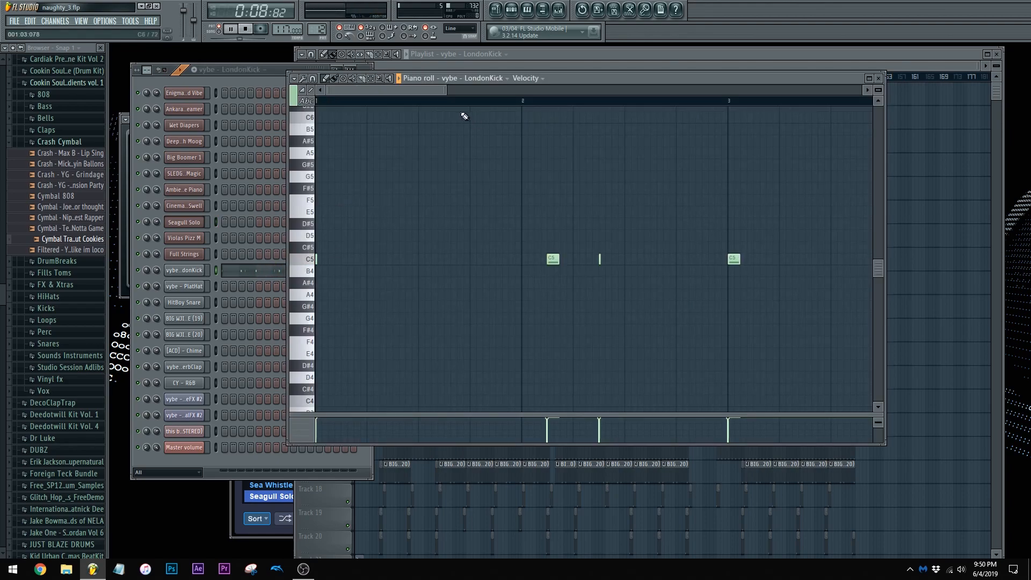
{"action": "left_click_drag", "start_coordinate": [707, 85], "coordinate": [766, 87]}
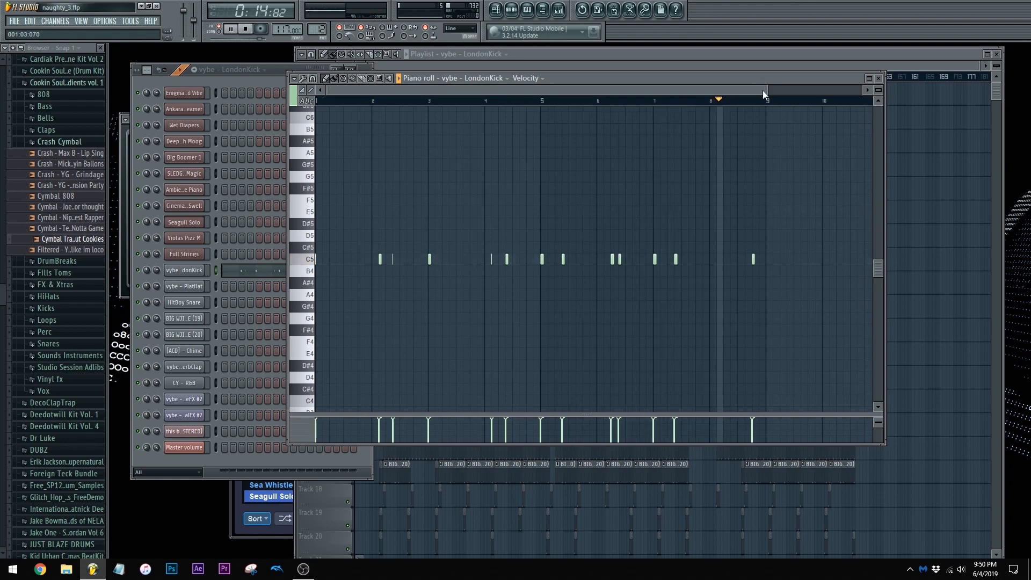
{"action": "left_click", "coordinate": [879, 78]}
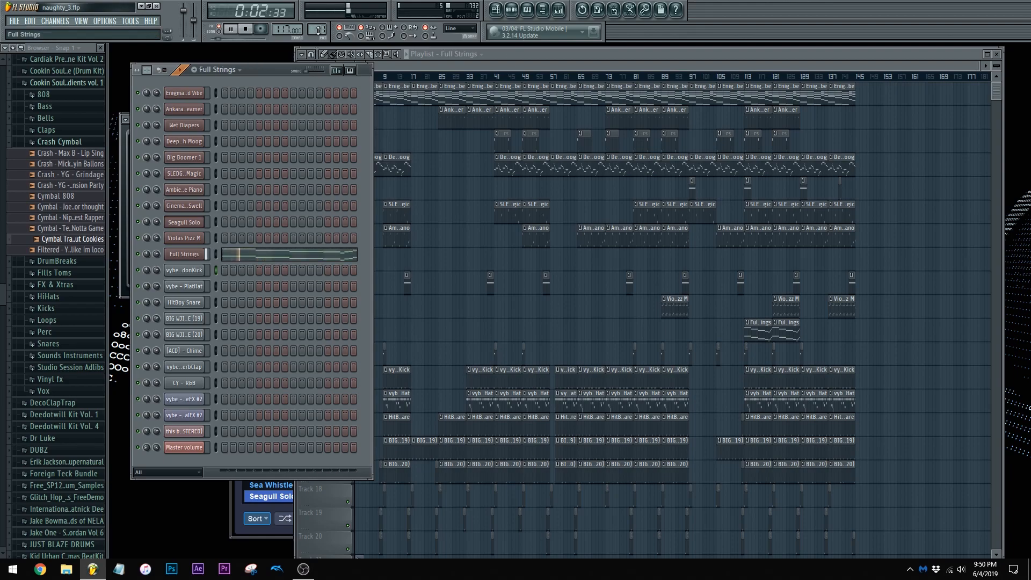
Switch to the vybe - PlatHat pattern during playback and view its full note sequence in the piano roll
{"action": "scroll", "coordinate": [318, 30], "scroll_direction": "down", "scroll_amount": 1}
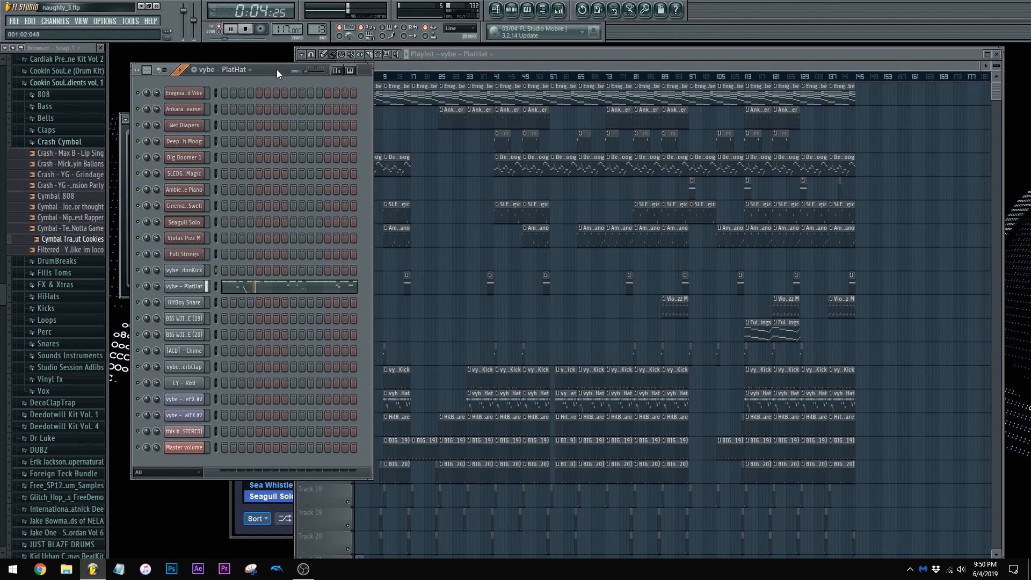
{"action": "left_click", "coordinate": [316, 288]}
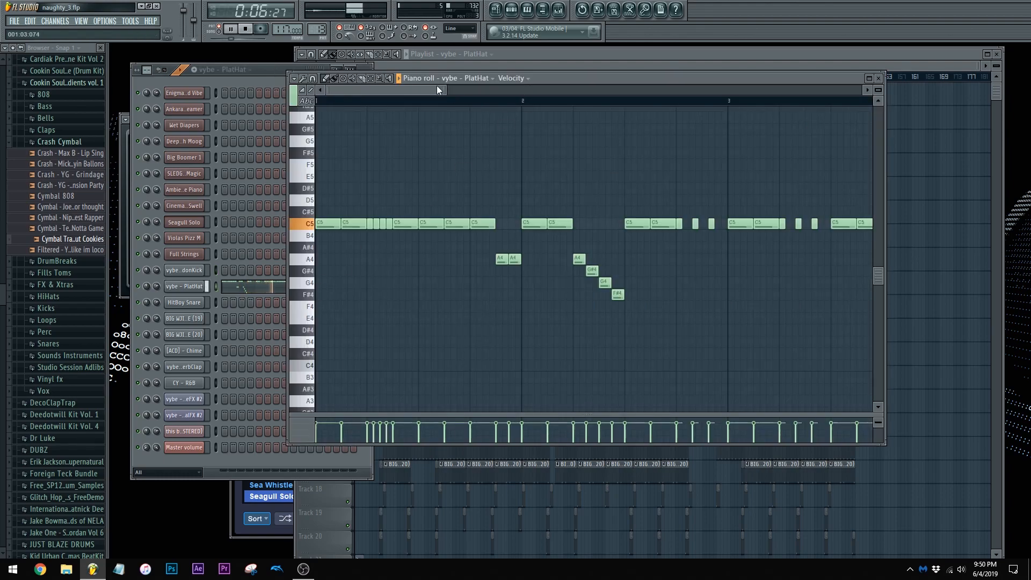
{"action": "left_click_drag", "start_coordinate": [442, 87], "coordinate": [740, 90]}
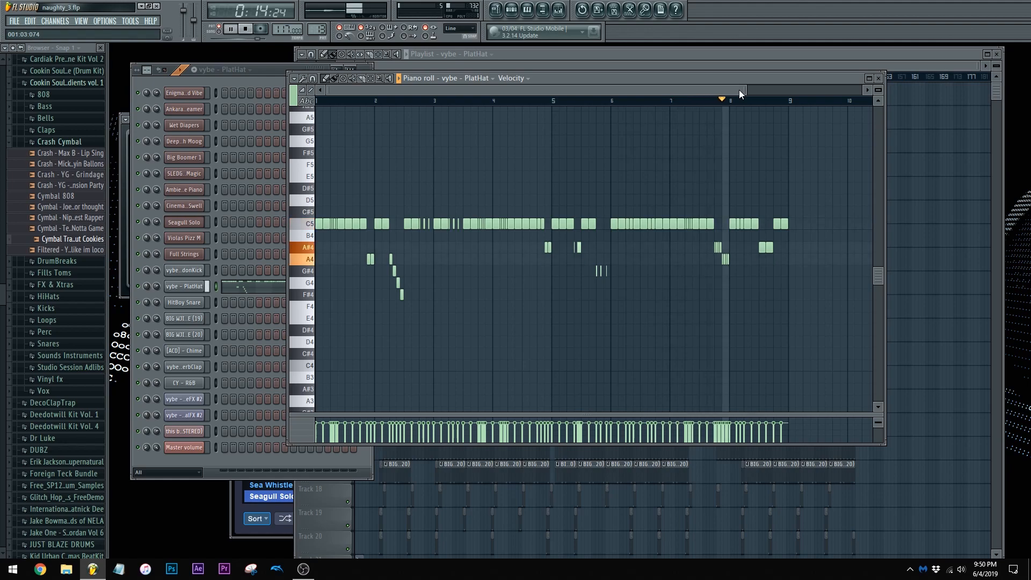
Audition the HitBoy Snare pattern, close the piano roll and open the snare's channel settings
{"action": "left_click", "coordinate": [270, 76]}
{"action": "key", "text": "Down"}
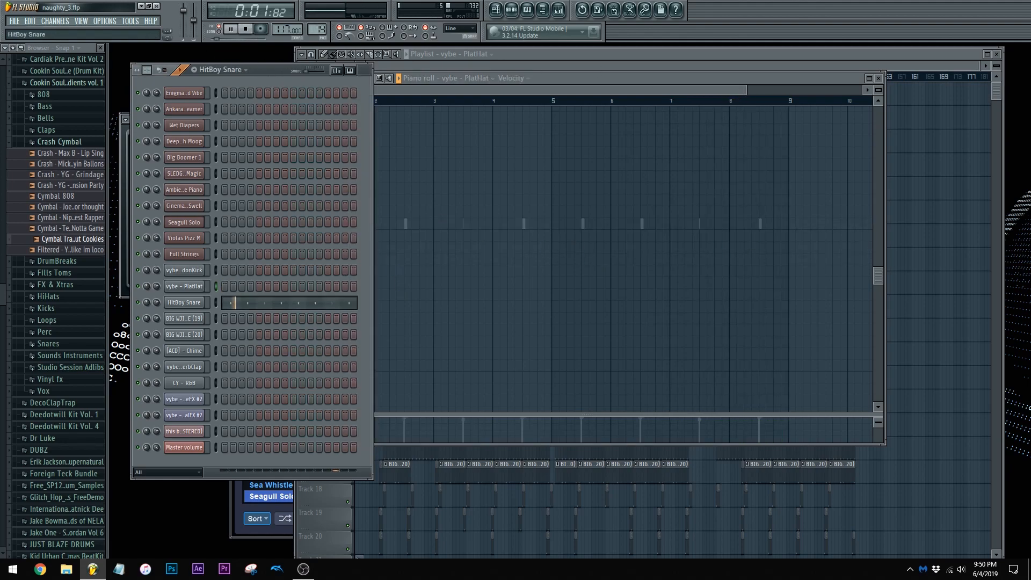
{"action": "left_click", "coordinate": [879, 78]}
{"action": "left_click", "coordinate": [196, 303]}
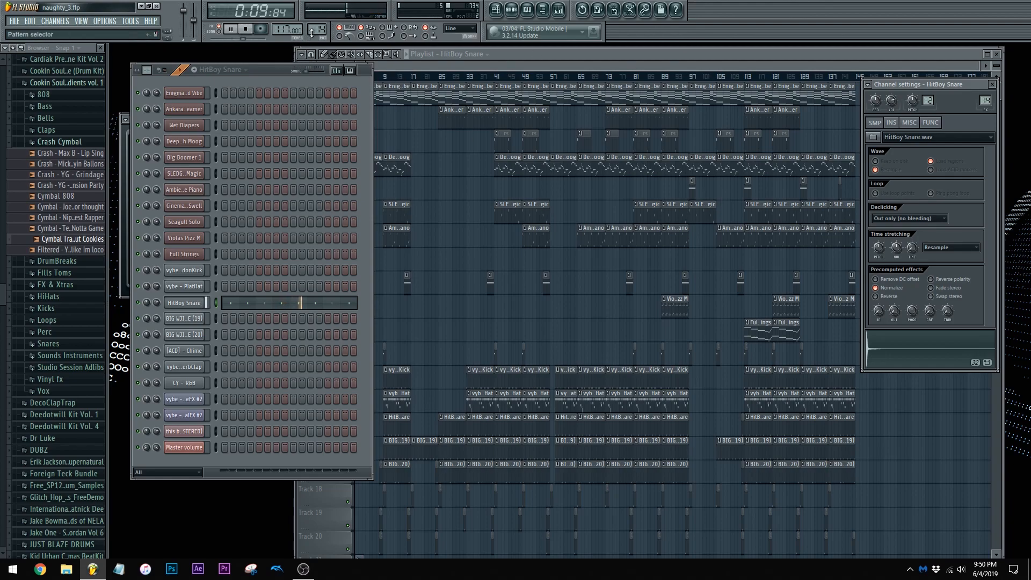
Audition the BIG WIITE CLAP & SNARE (19) and (20) patterns, opening each one's channel settings
{"action": "key", "text": "Down"}
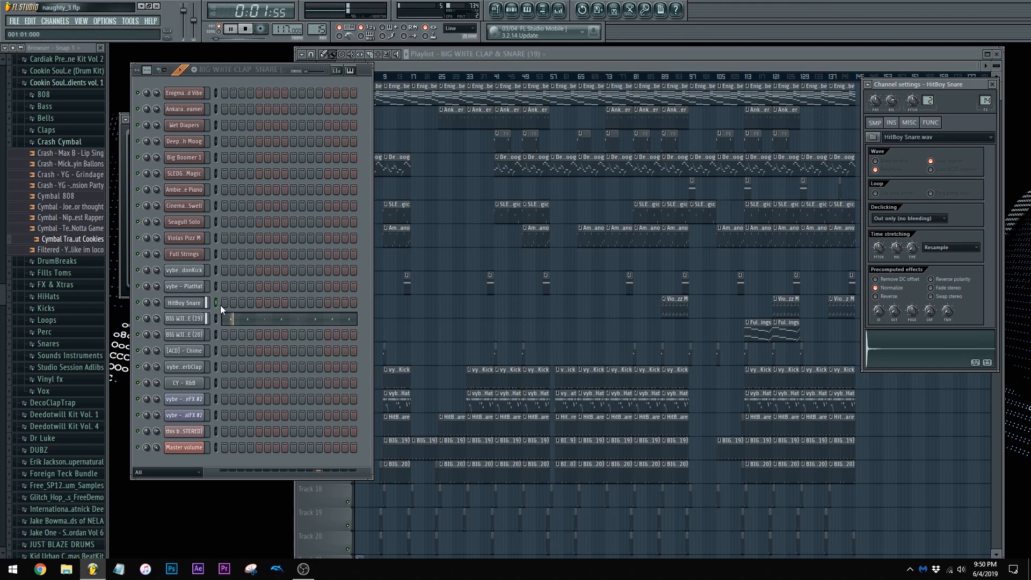
{"action": "left_click", "coordinate": [193, 320]}
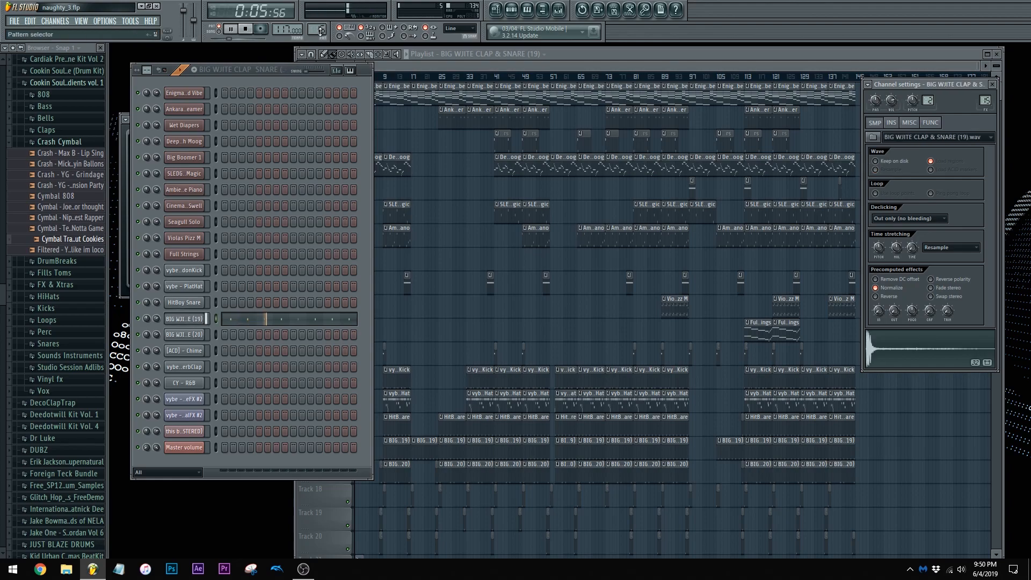
{"action": "key", "text": "Down"}
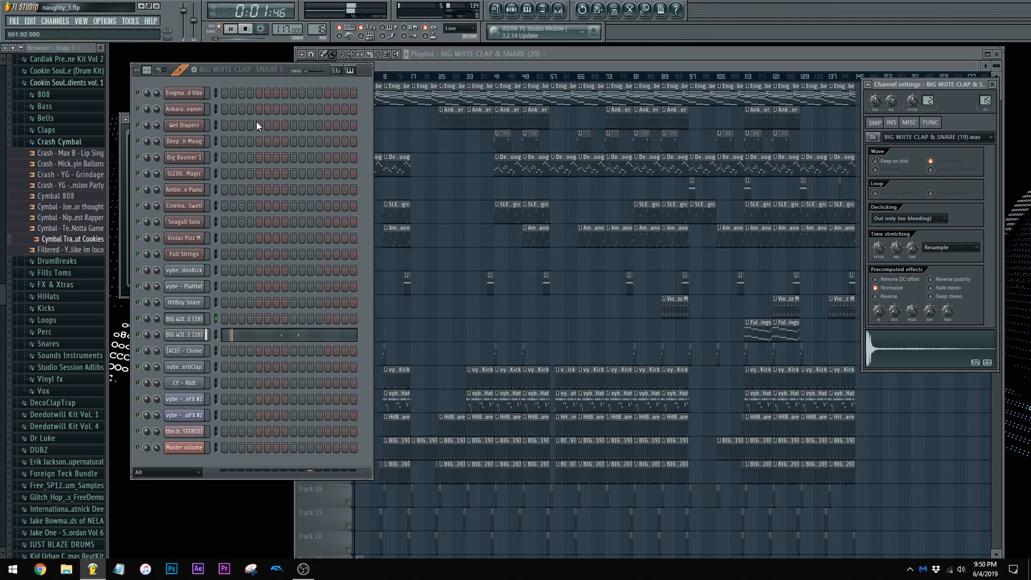
{"action": "left_click", "coordinate": [193, 334]}
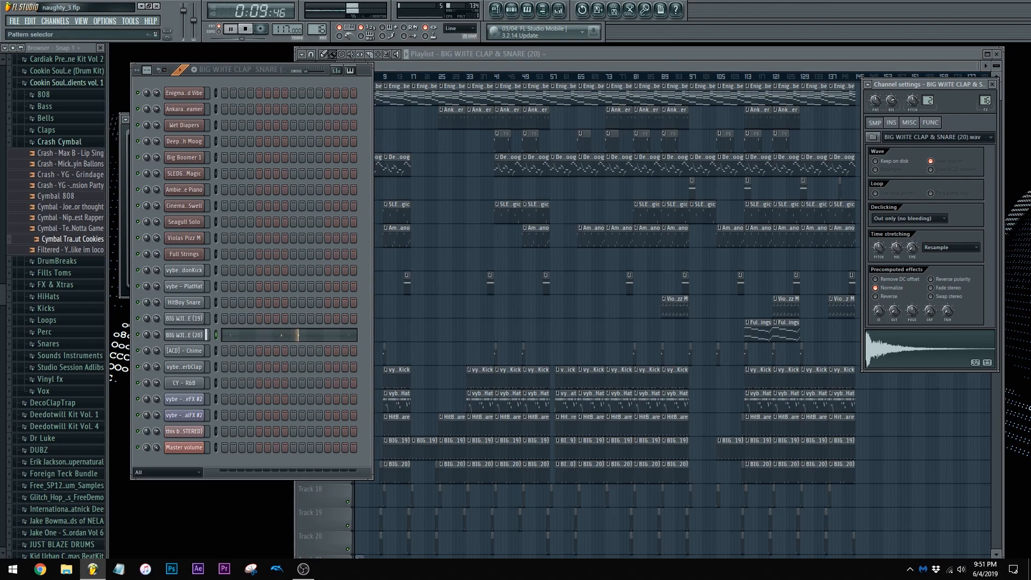
Audition the [ACD] - Chime, vybe - ClpSnpVerbClap and CY - R&B patterns in turn, then stop playback
{"action": "key", "text": "Down"}
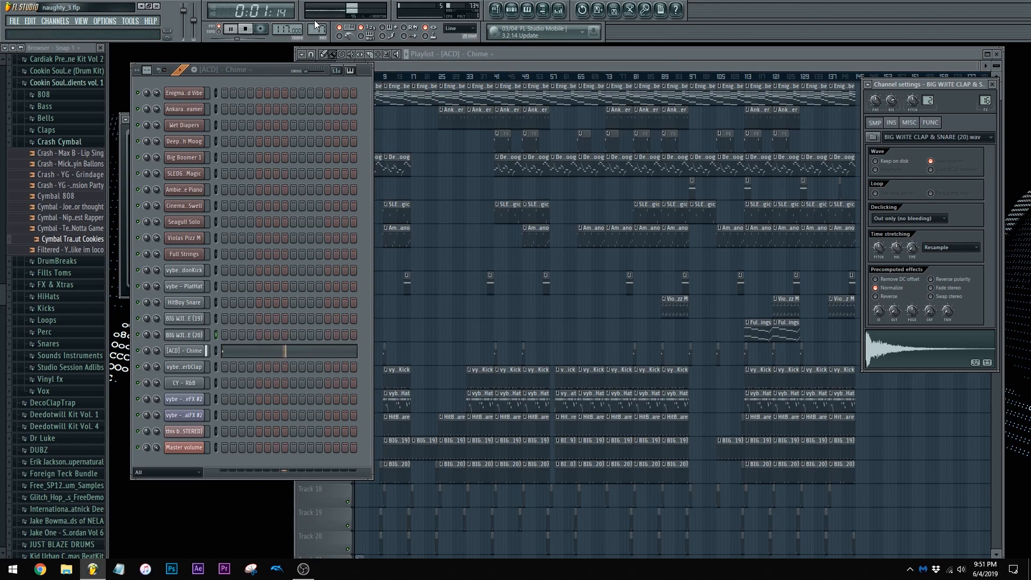
{"action": "key", "text": "Down"}
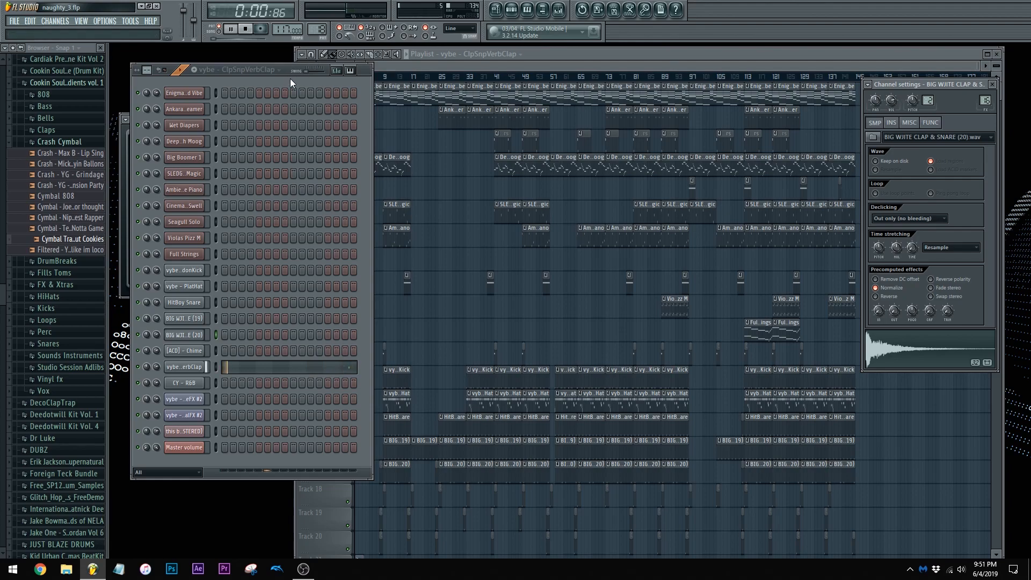
{"action": "scroll", "coordinate": [323, 33], "scroll_direction": "up", "scroll_amount": 1}
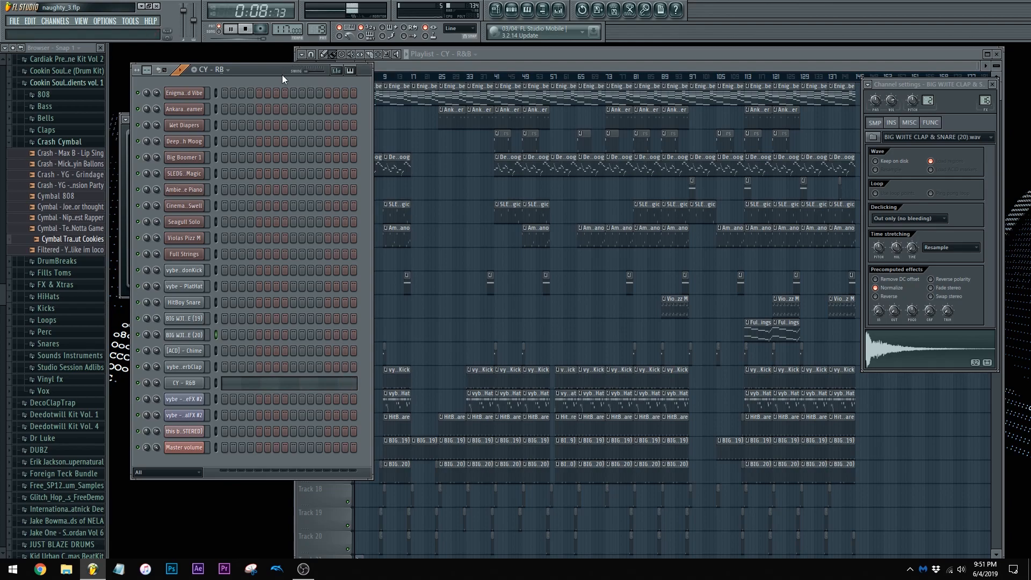
{"action": "left_click_drag", "start_coordinate": [323, 26], "coordinate": [323, 21]}
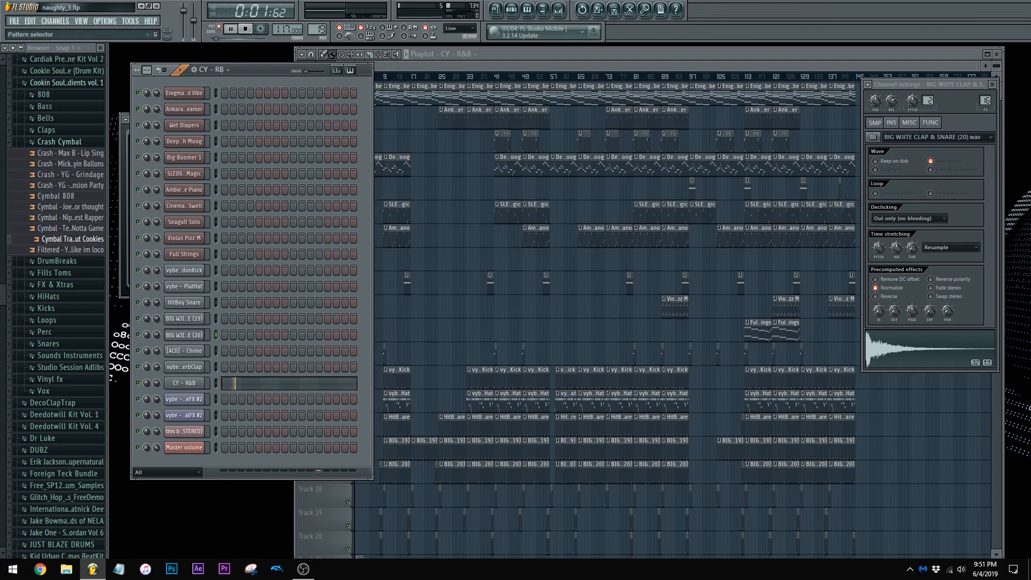
{"action": "left_click", "coordinate": [246, 30]}
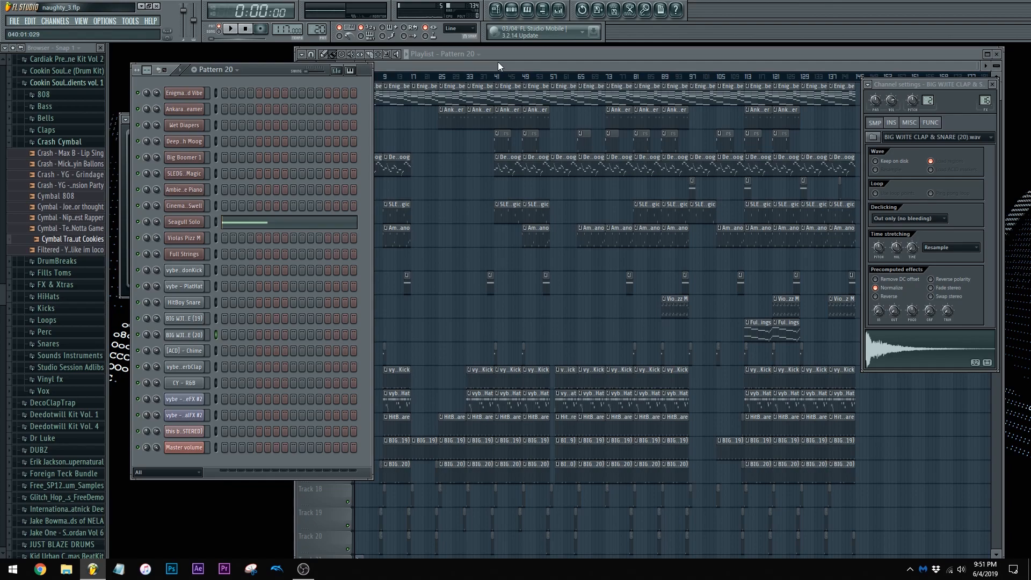
Open the Seagull Solo Omnisphere instrument of Pattern 20, view its notes in the piano roll, then close the piano roll
{"action": "left_click", "coordinate": [192, 222]}
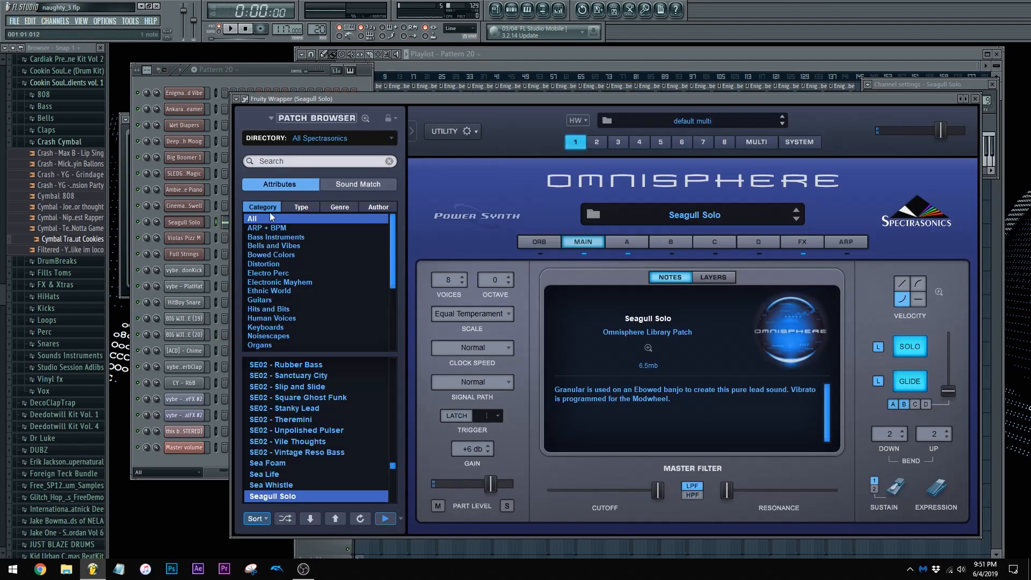
{"action": "left_click", "coordinate": [224, 224]}
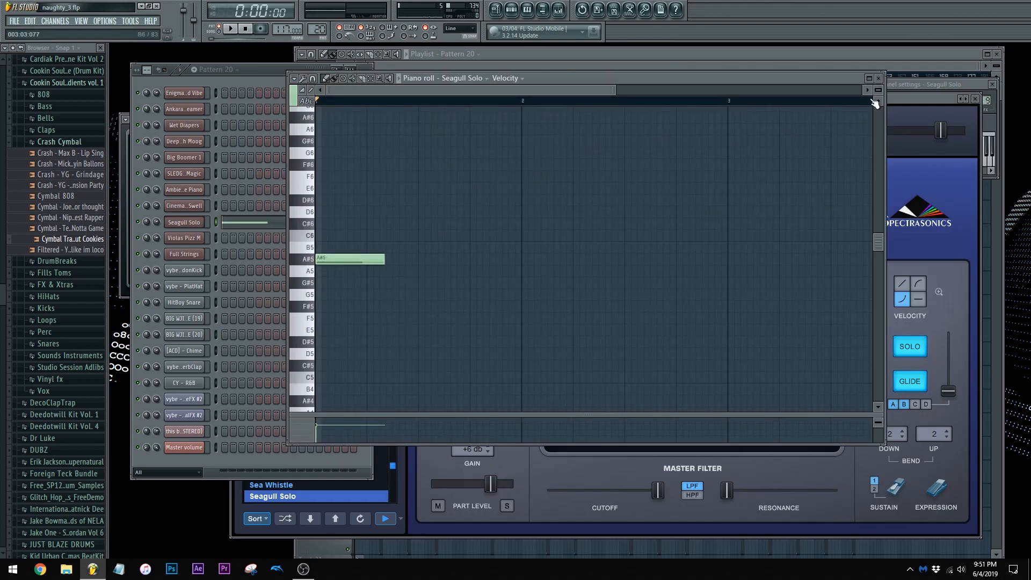
{"action": "left_click", "coordinate": [880, 78]}
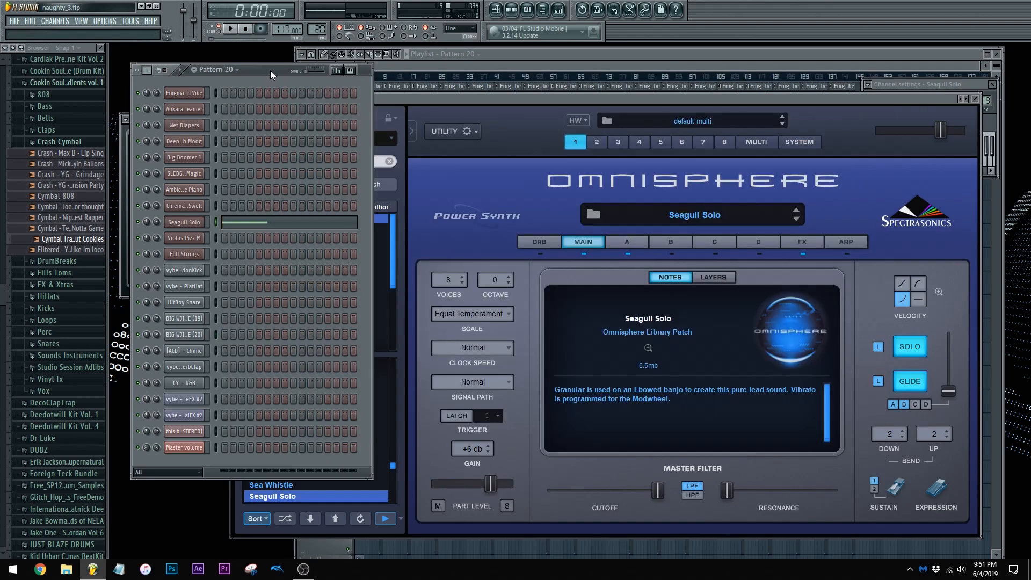
Examine how the patterns are arranged in the playlist, section by section from the opening bars to the end and across the lower tracks
{"action": "left_click", "coordinate": [625, 61]}
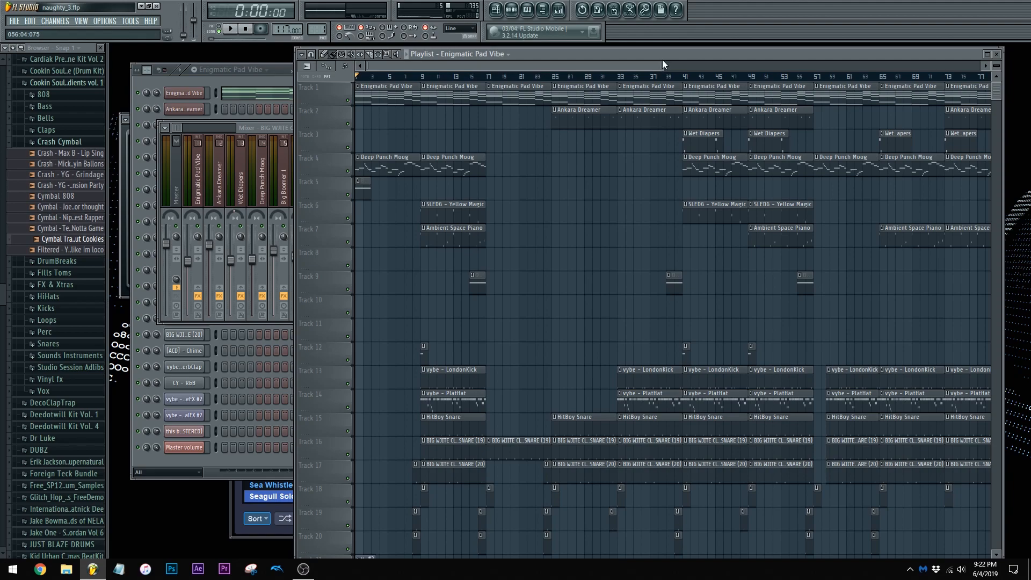
{"action": "left_click_drag", "start_coordinate": [663, 63], "coordinate": [790, 35]}
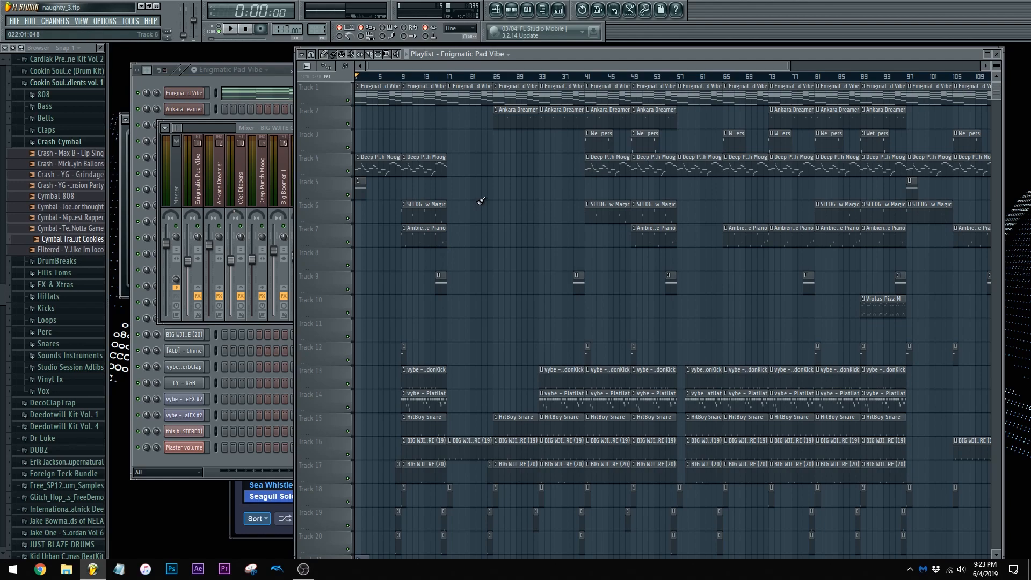
{"action": "left_click_drag", "start_coordinate": [650, 60], "coordinate": [651, 59]}
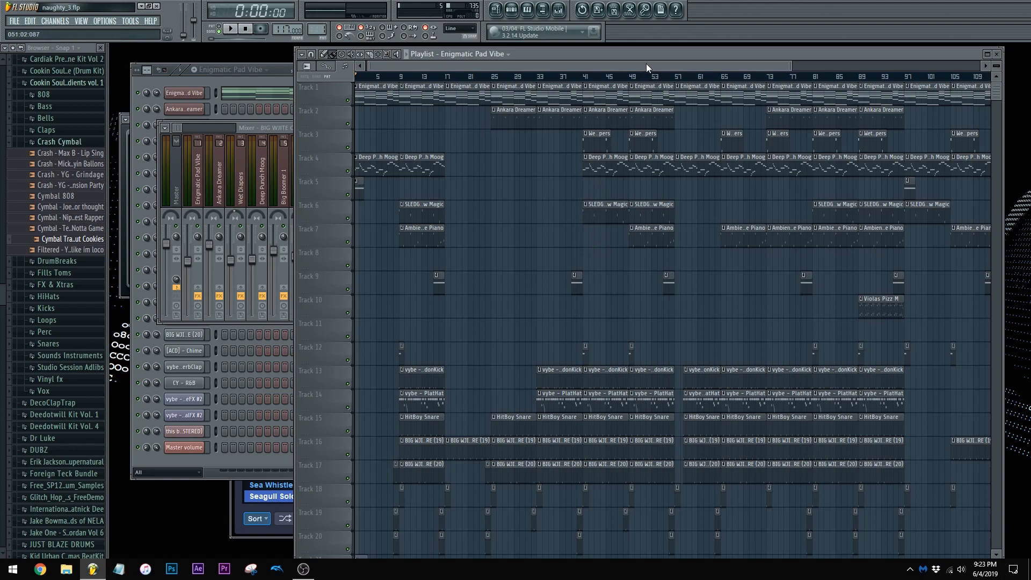
{"action": "left_click_drag", "start_coordinate": [647, 63], "coordinate": [758, 53]}
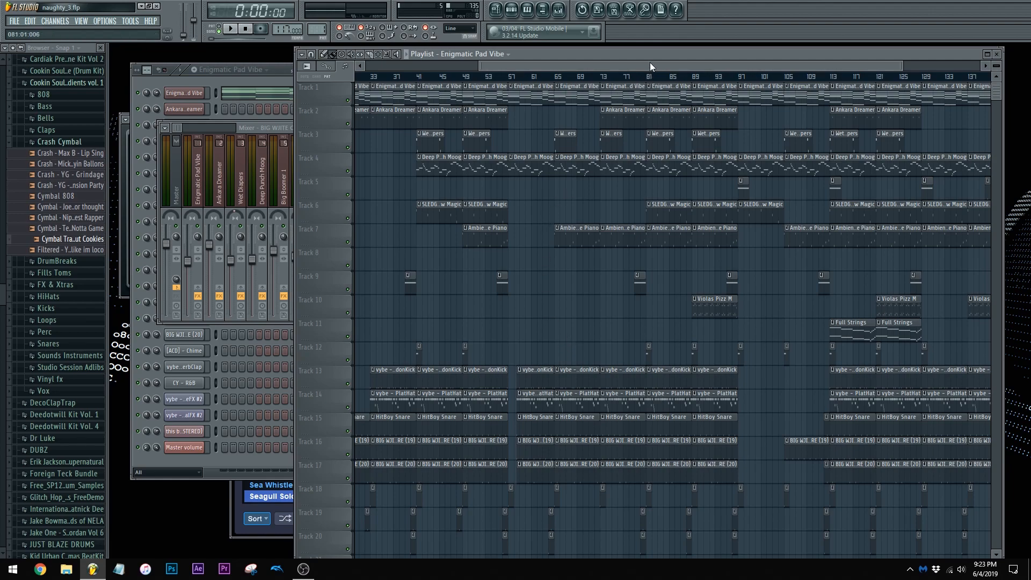
{"action": "left_click_drag", "start_coordinate": [650, 62], "coordinate": [743, 62]}
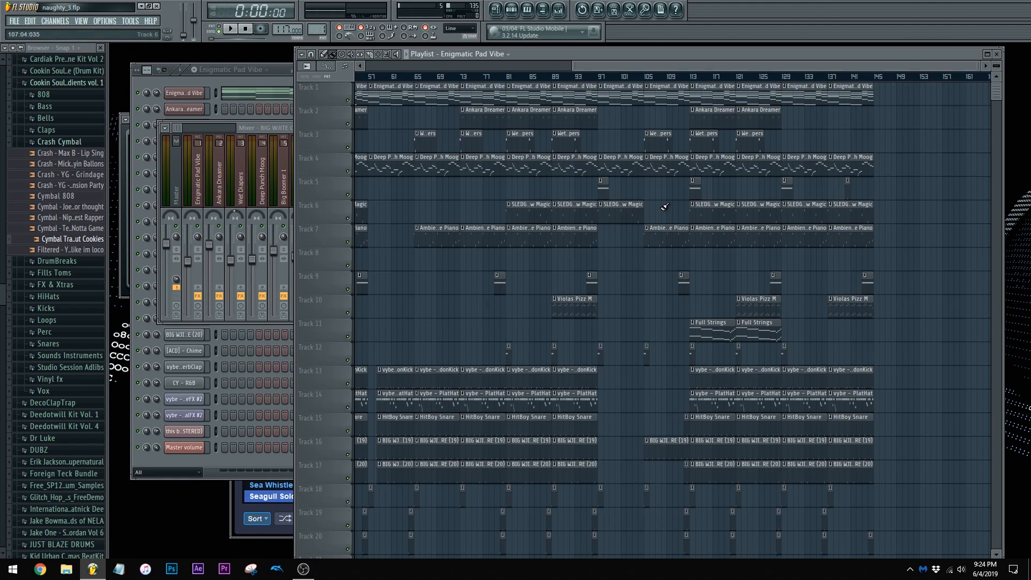
{"action": "left_click_drag", "start_coordinate": [686, 67], "coordinate": [760, 70]}
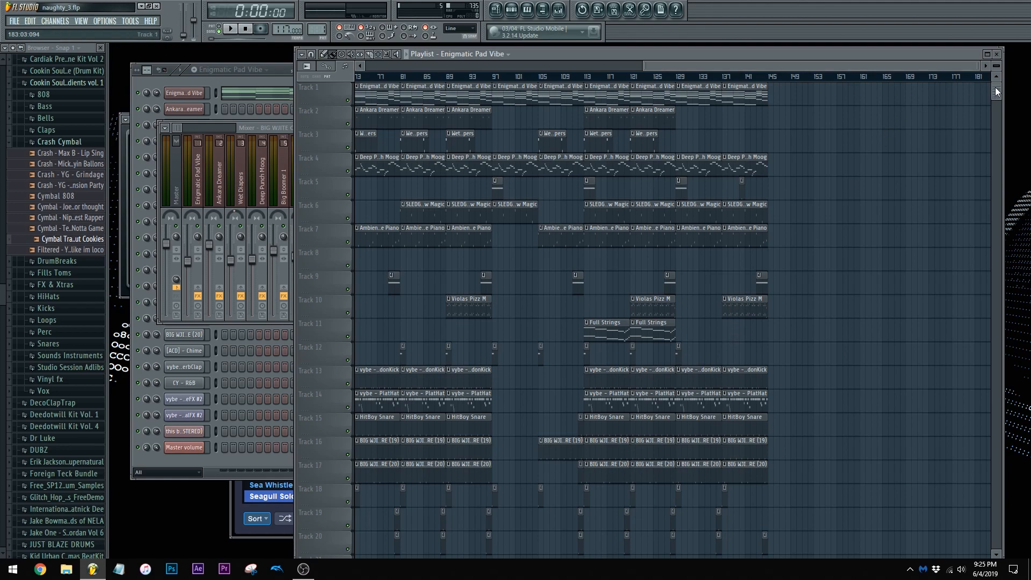
{"action": "left_click_drag", "start_coordinate": [1000, 86], "coordinate": [1001, 106]}
{"action": "left_click_drag", "start_coordinate": [999, 119], "coordinate": [998, 91]}
{"action": "left_click_drag", "start_coordinate": [644, 63], "coordinate": [371, 62]}
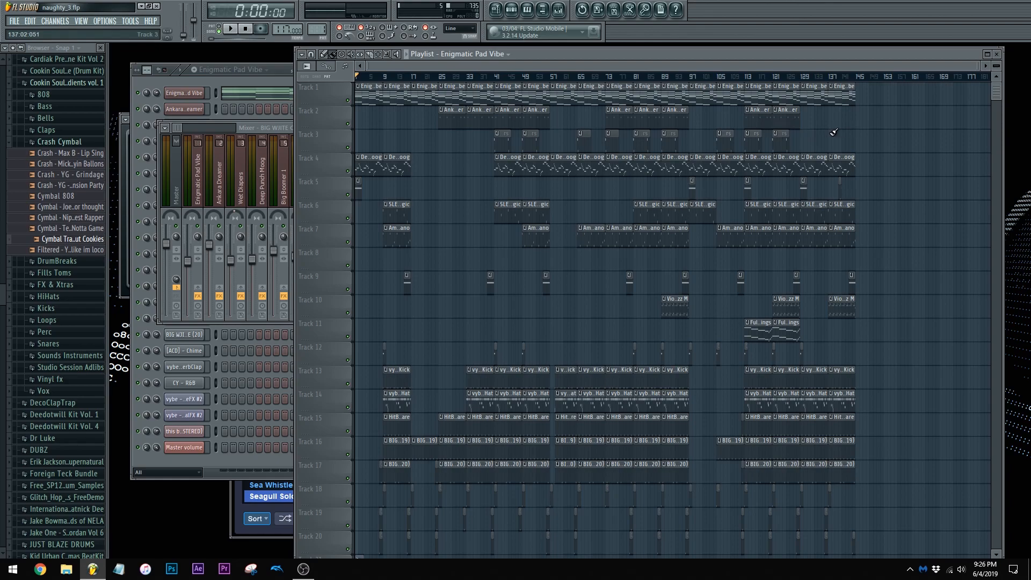
{"action": "mouse_move", "coordinate": [999, 94]}
{"action": "left_mouse_down"}
{"action": "mouse_move", "coordinate": [994, 130]}
{"action": "mouse_move", "coordinate": [1008, 78]}
{"action": "left_mouse_up"}
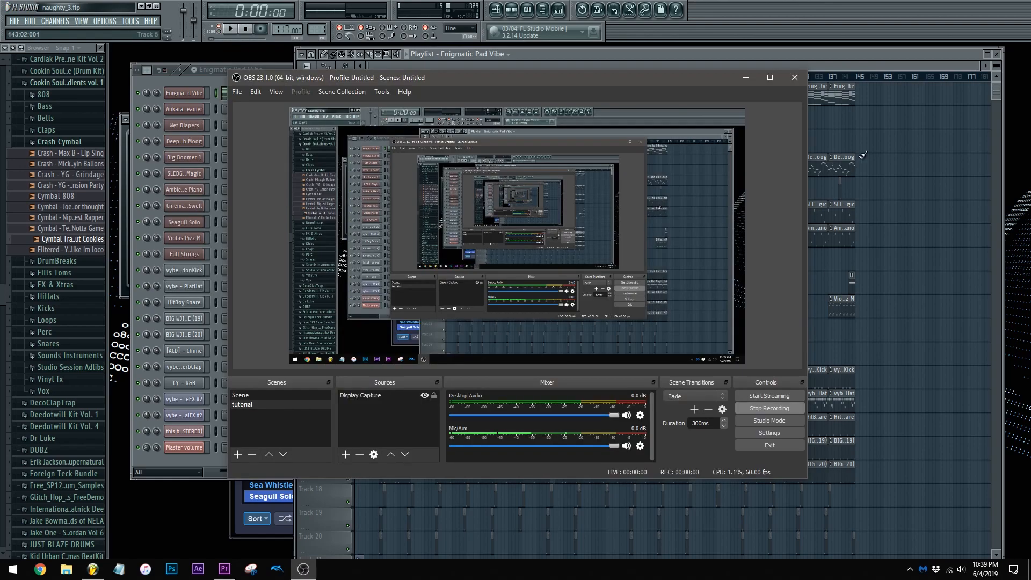
Play the full arrangement in song mode from the start while looking over the playlist tracks down to the Master volume envelope
{"action": "left_click", "coordinate": [882, 50]}
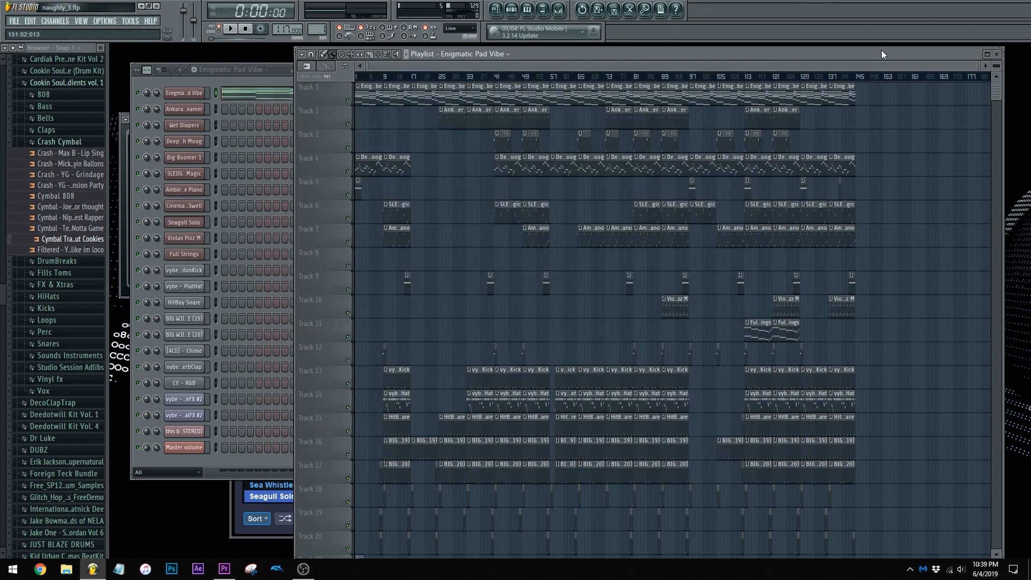
{"action": "key", "text": "l"}
{"action": "left_click", "coordinate": [232, 30]}
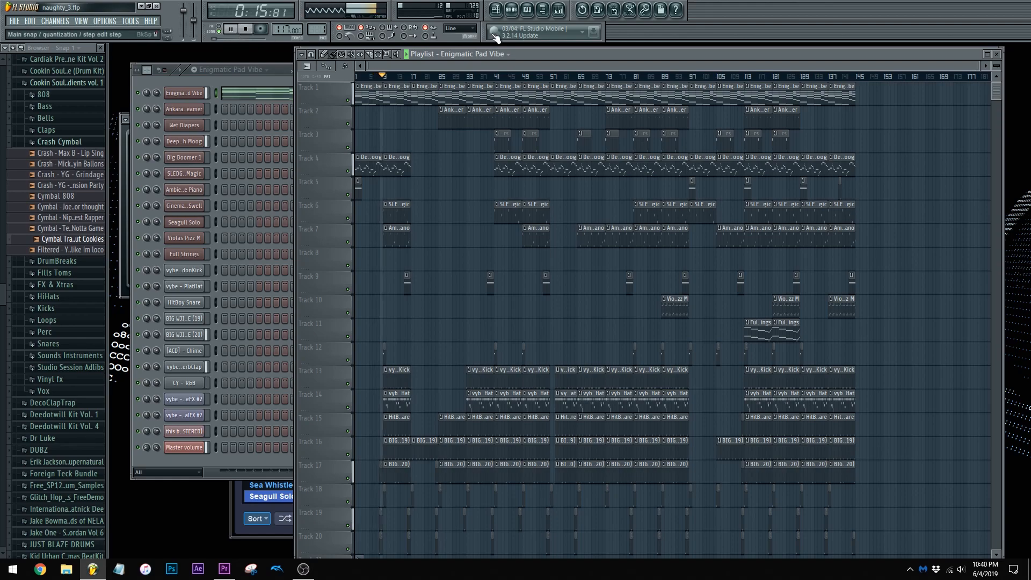
{"action": "left_click_drag", "start_coordinate": [997, 98], "coordinate": [994, 122]}
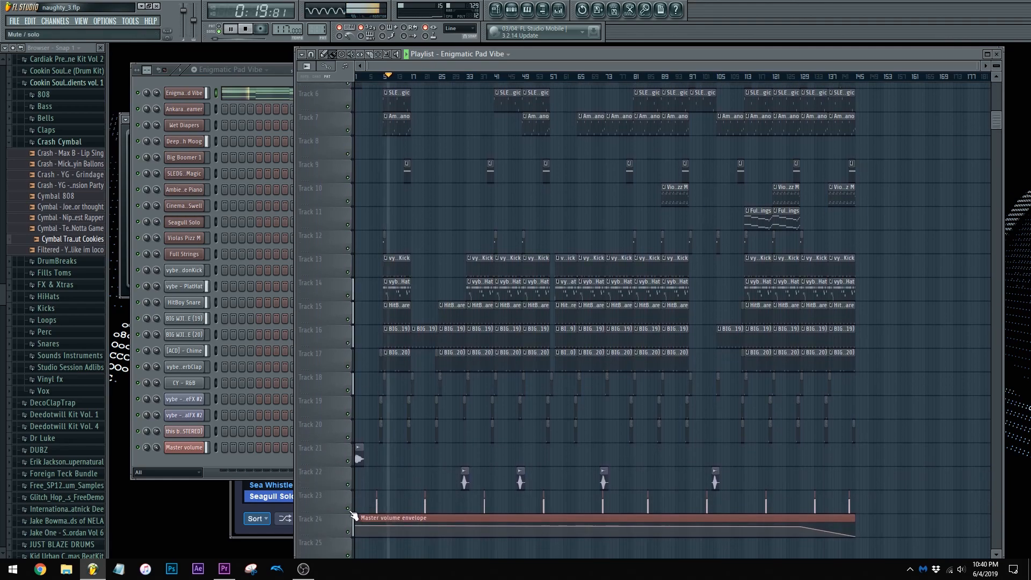
{"action": "left_click_drag", "start_coordinate": [999, 127], "coordinate": [999, 95]}
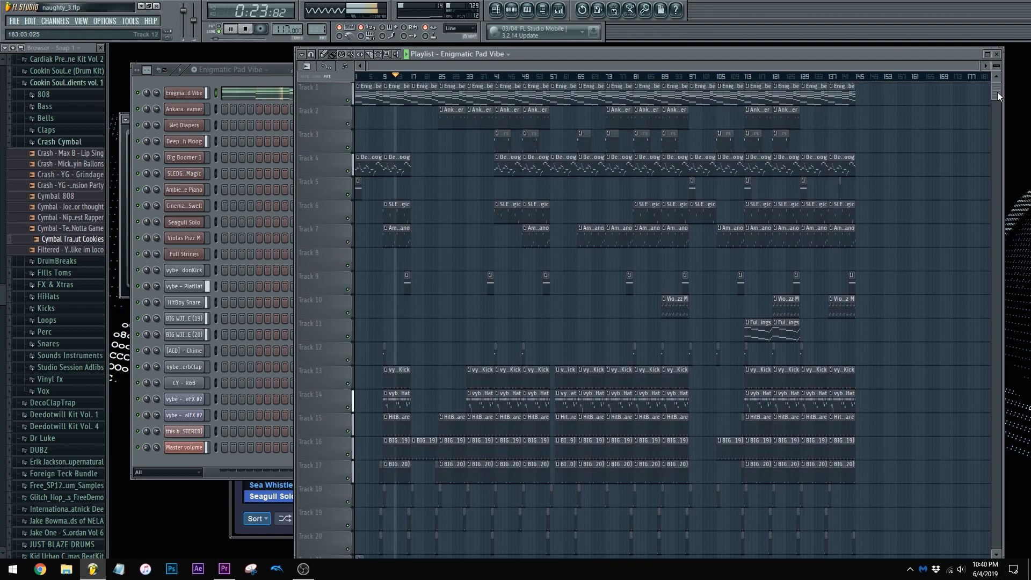